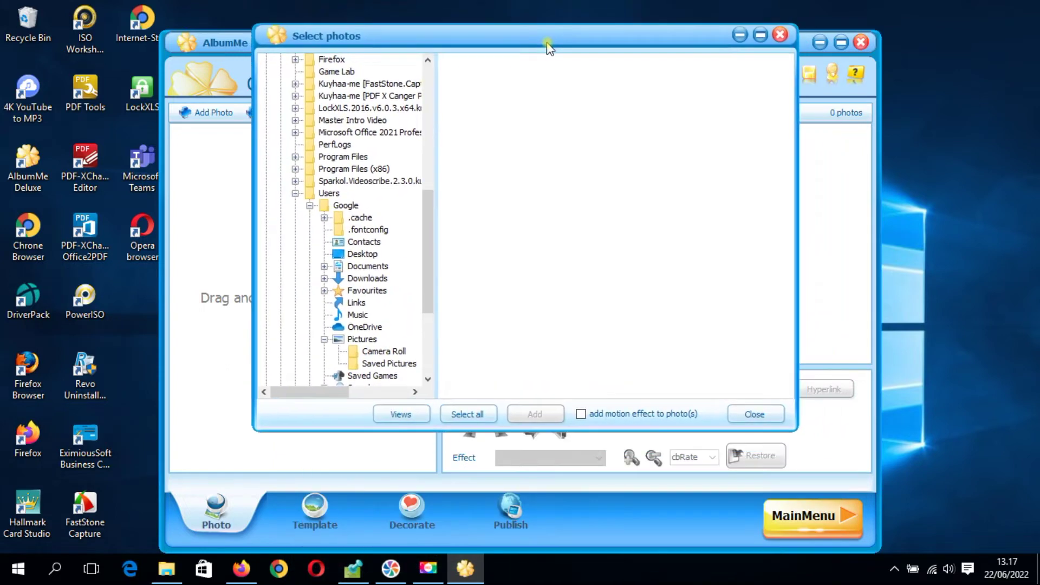
Add all photos from the 06. Photo folder on drive C to the album and close the photo selection
{"action": "left_click_drag", "start_coordinate": [428, 222], "coordinate": [433, 160]}
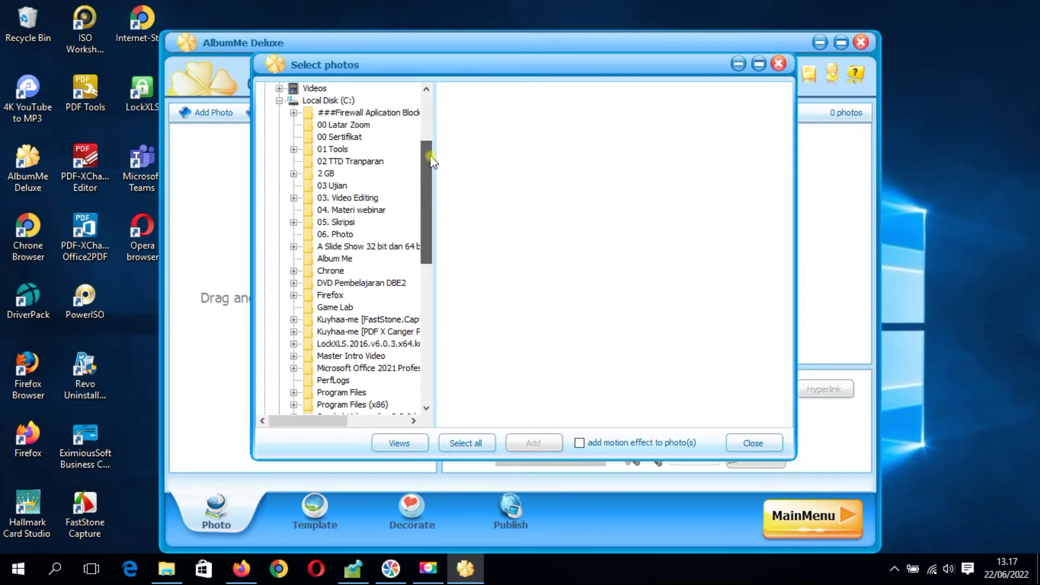
{"action": "left_click", "coordinate": [339, 234]}
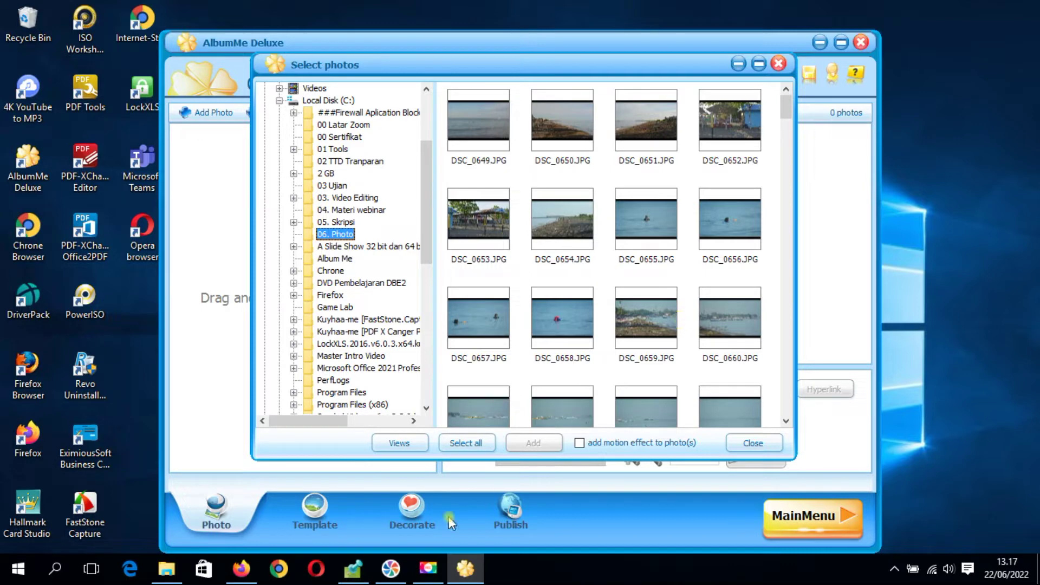
{"action": "left_click", "coordinate": [456, 445]}
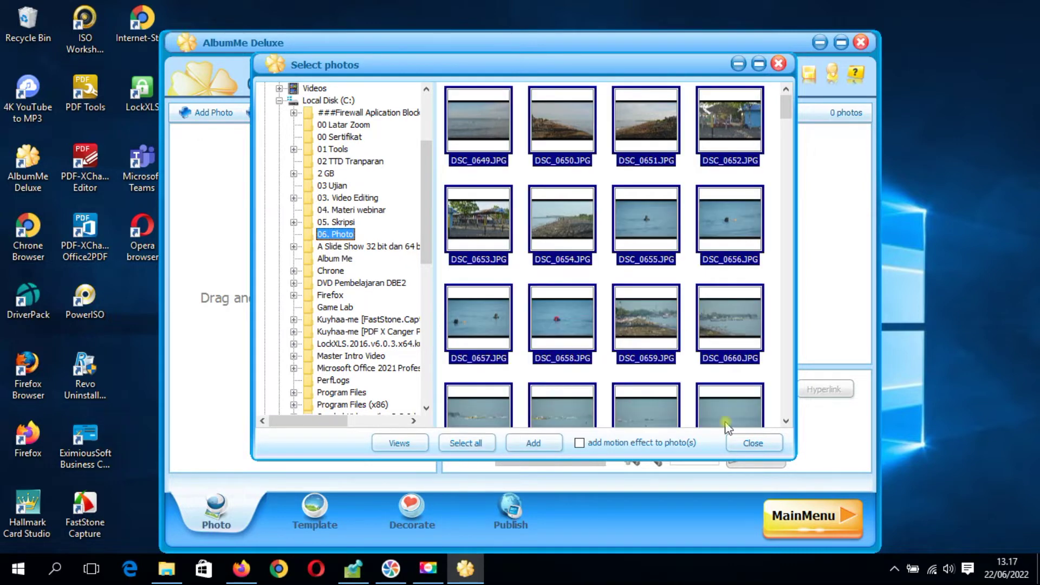
{"action": "left_click", "coordinate": [535, 447]}
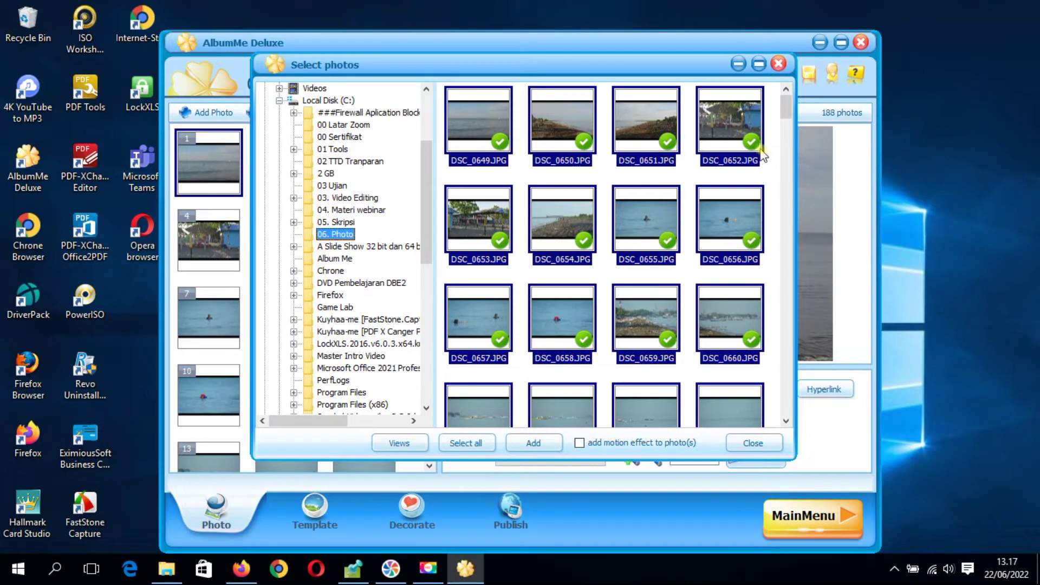
{"action": "left_click_drag", "start_coordinate": [785, 104], "coordinate": [787, 340]}
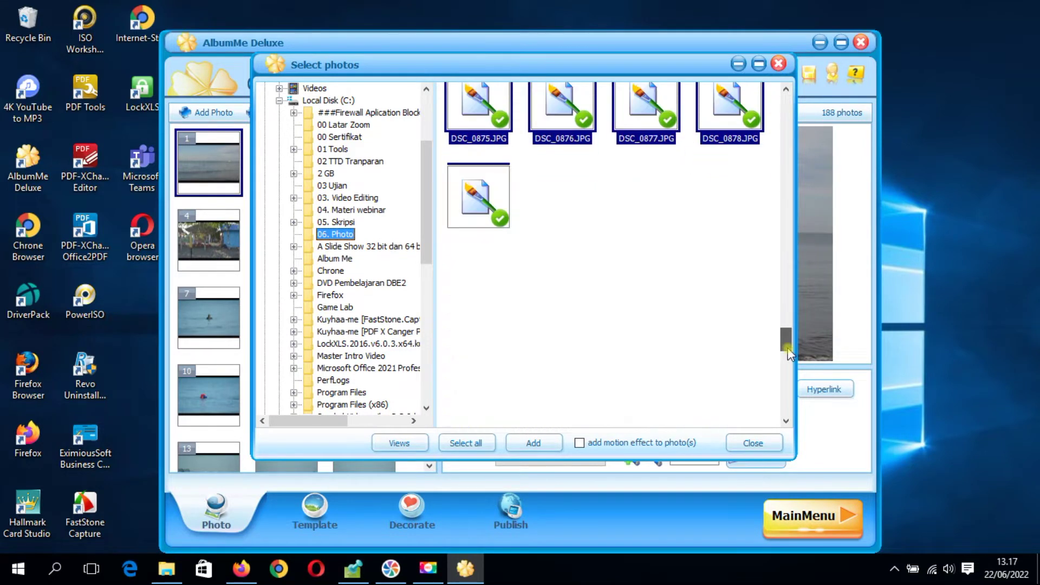
{"action": "left_click", "coordinate": [779, 64]}
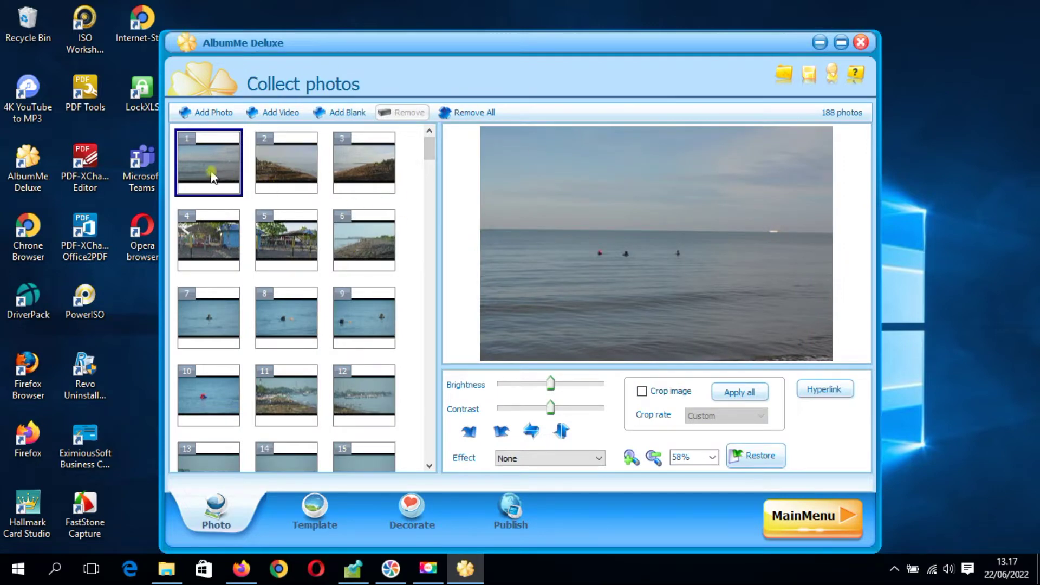
Preview photos 2 through 9 one by one and look through the rest of the imported photos to the end
{"action": "left_click", "coordinate": [296, 172]}
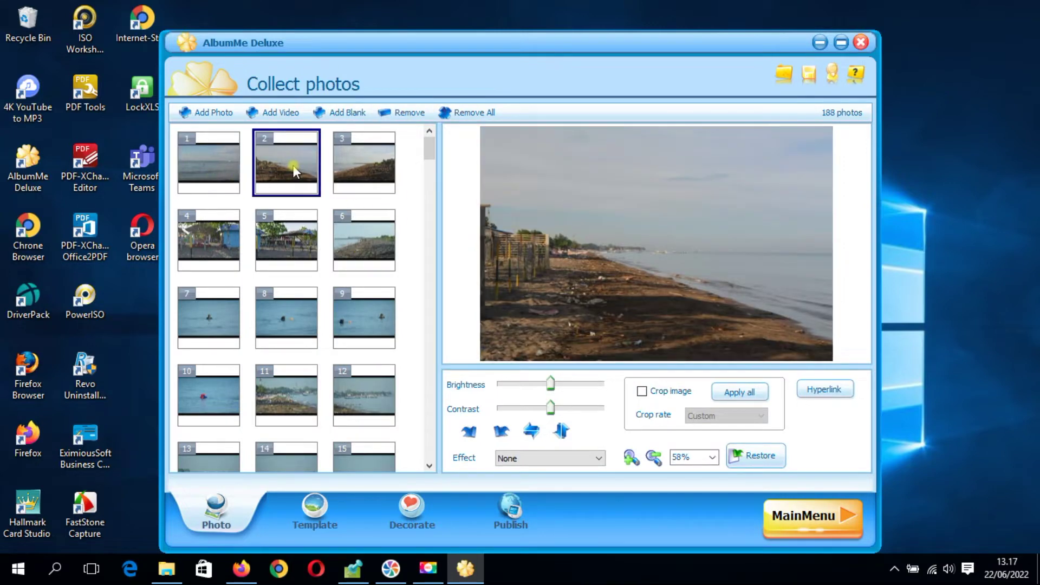
{"action": "left_click", "coordinate": [359, 162]}
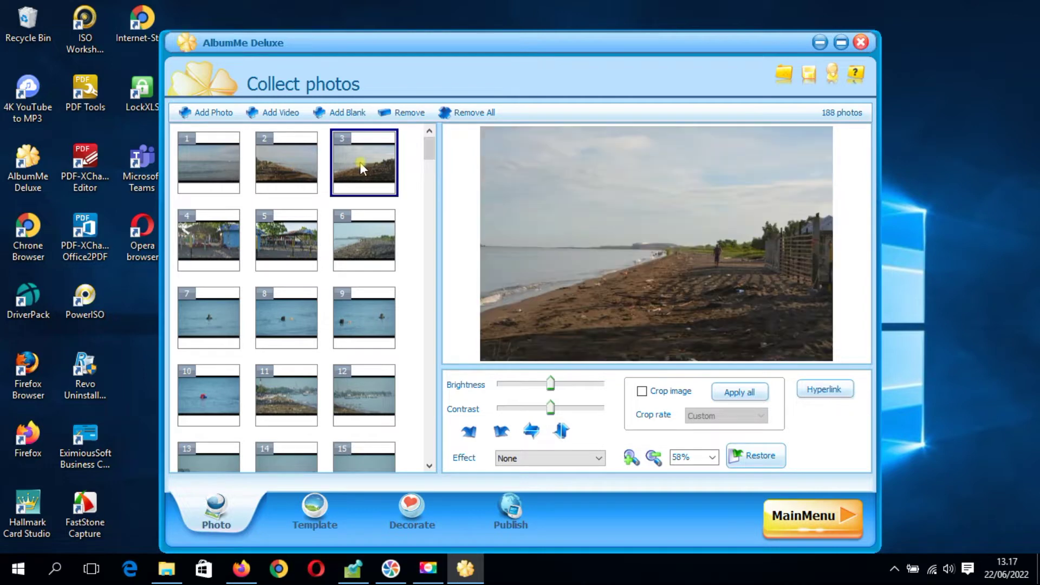
{"action": "left_click", "coordinate": [203, 245]}
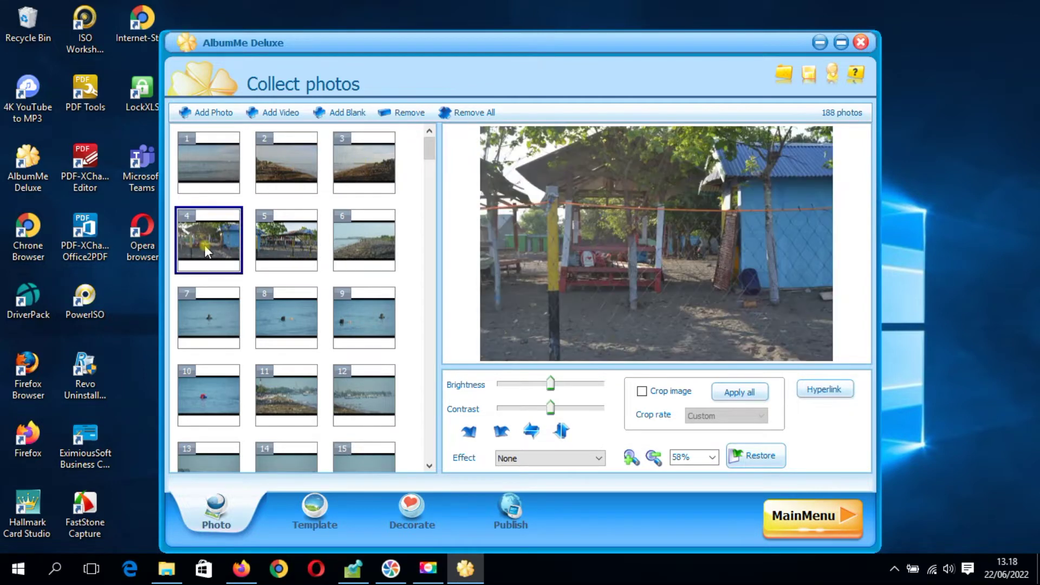
{"action": "left_click", "coordinate": [284, 238]}
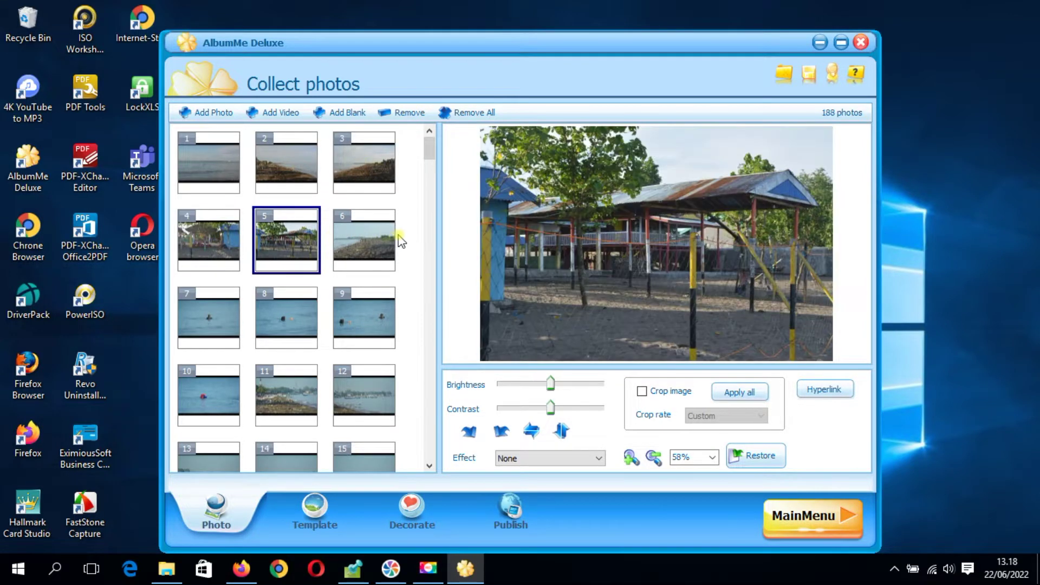
{"action": "left_click", "coordinate": [382, 238]}
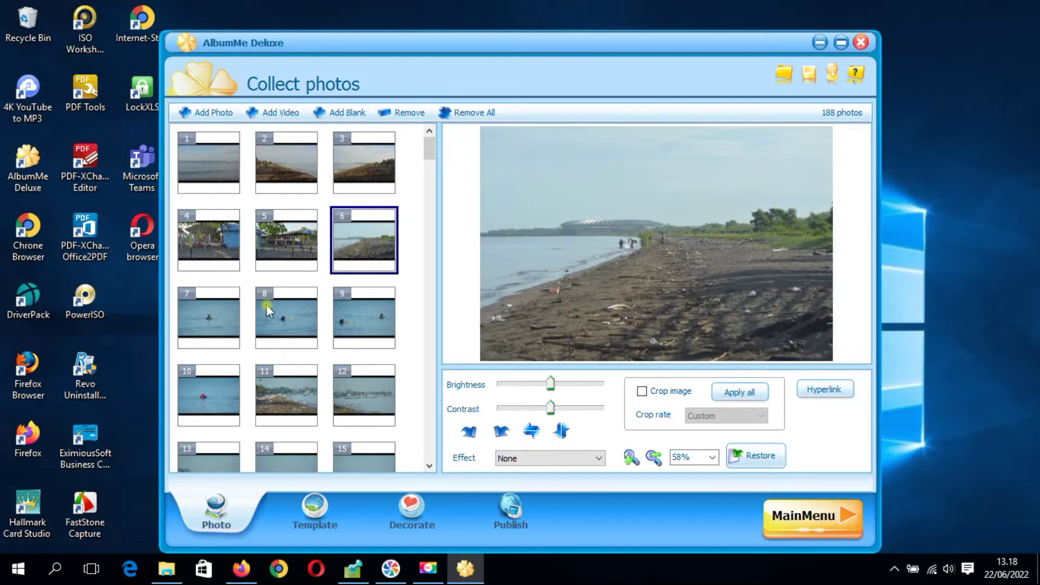
{"action": "left_click", "coordinate": [201, 316]}
{"action": "left_click", "coordinate": [310, 317]}
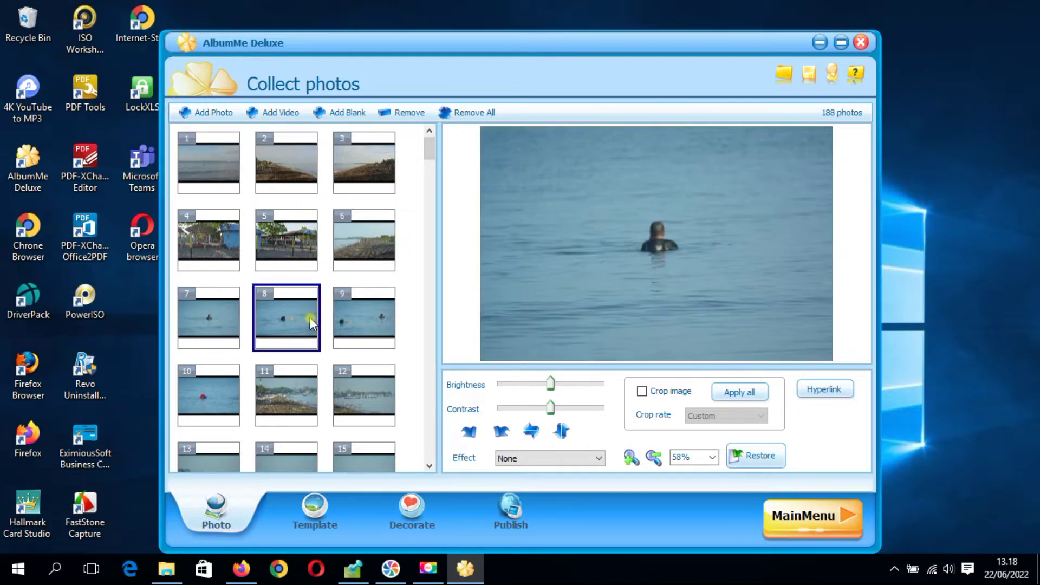
{"action": "left_click", "coordinate": [366, 317]}
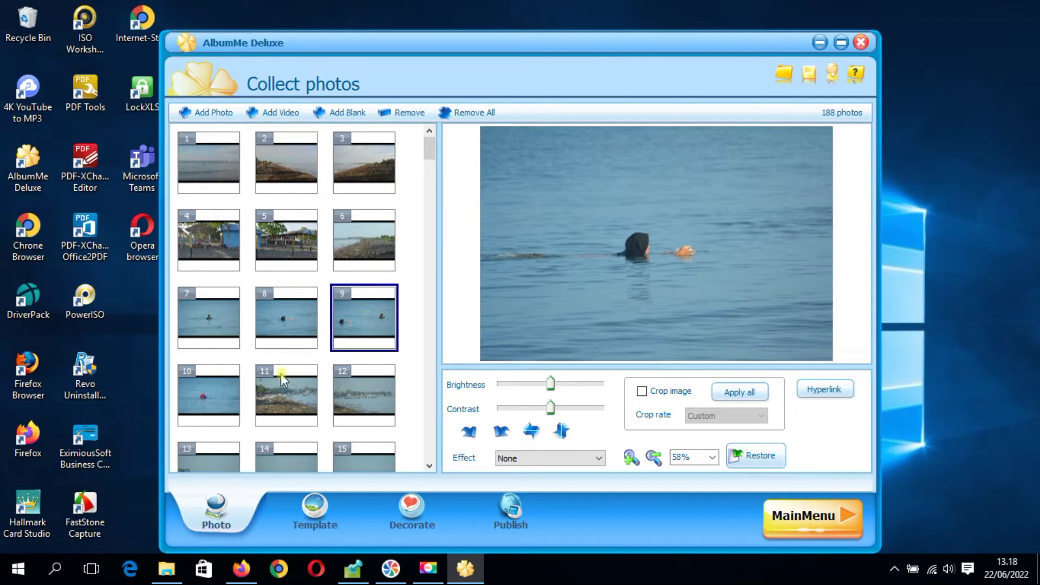
{"action": "left_click_drag", "start_coordinate": [429, 144], "coordinate": [434, 306]}
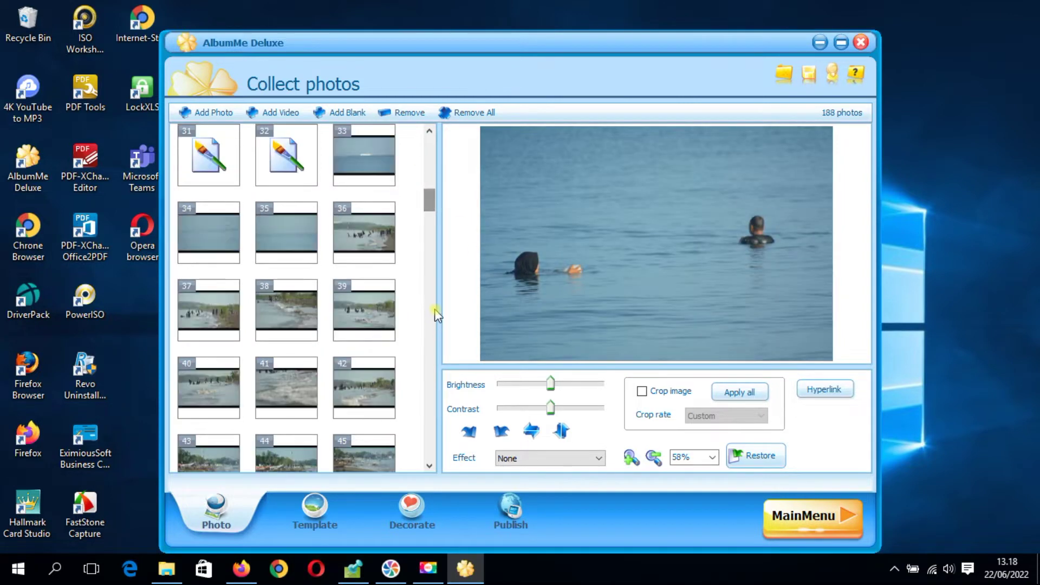
{"action": "scroll", "coordinate": [434, 309], "scroll_direction": "down", "scroll_amount": 3}
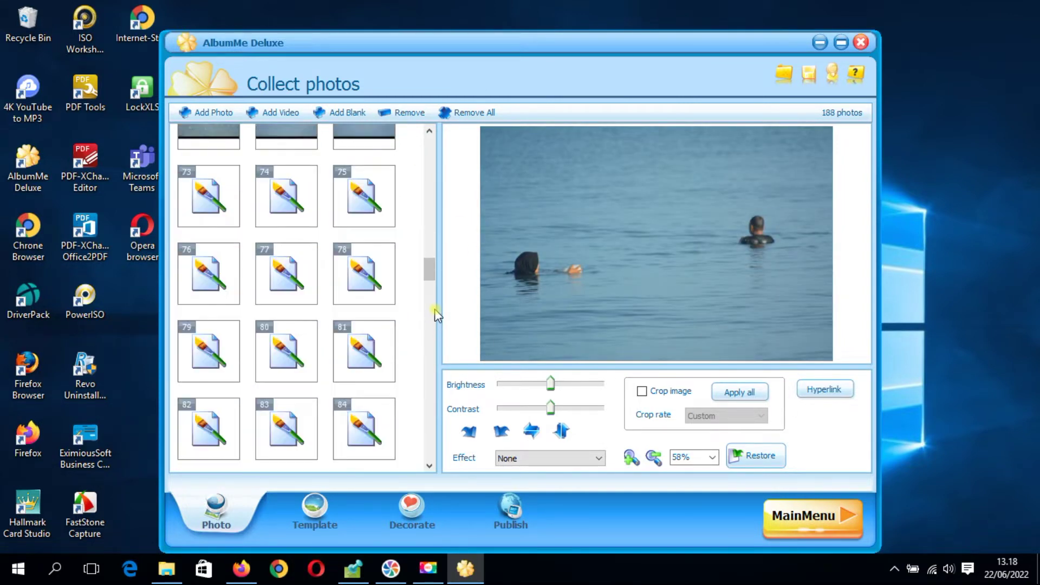
{"action": "left_click_drag", "start_coordinate": [429, 269], "coordinate": [428, 447]}
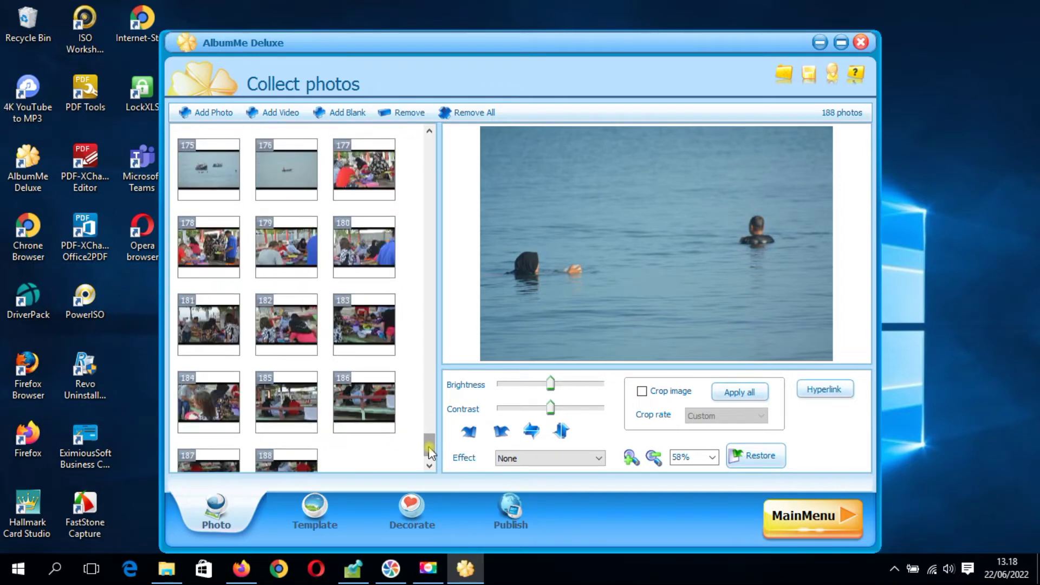
{"action": "left_click_drag", "start_coordinate": [429, 450], "coordinate": [424, 125]}
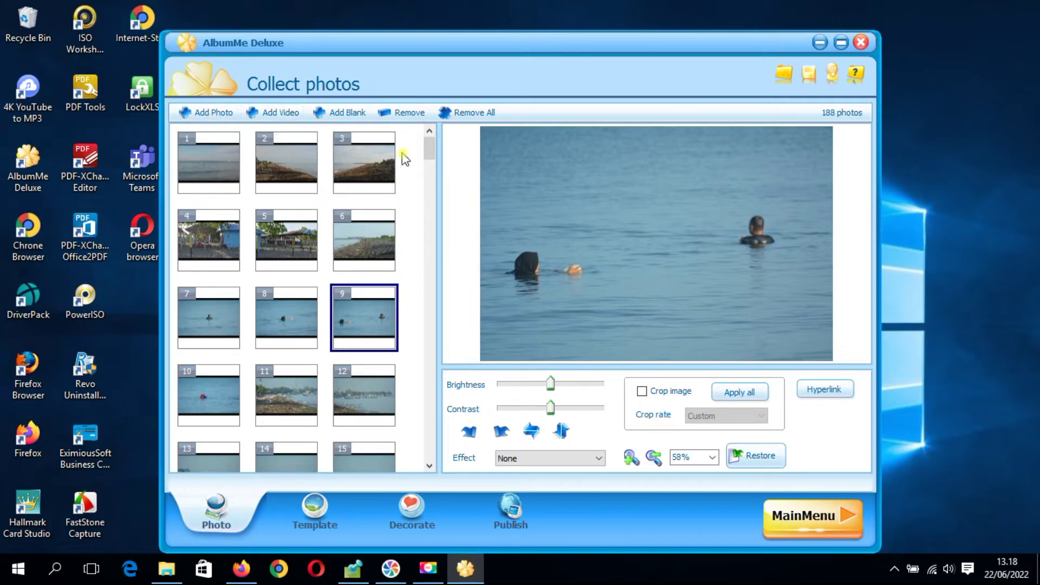
{"action": "left_click_drag", "start_coordinate": [427, 159], "coordinate": [432, 465]}
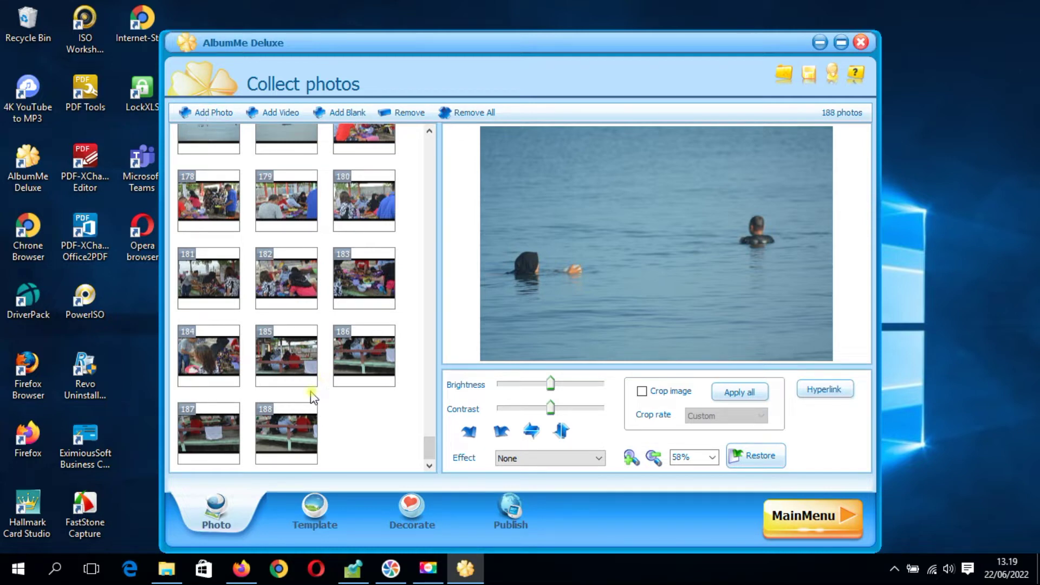
Open the template stage and preview the Player1, Player2 and Player3 templates
{"action": "left_click", "coordinate": [317, 514]}
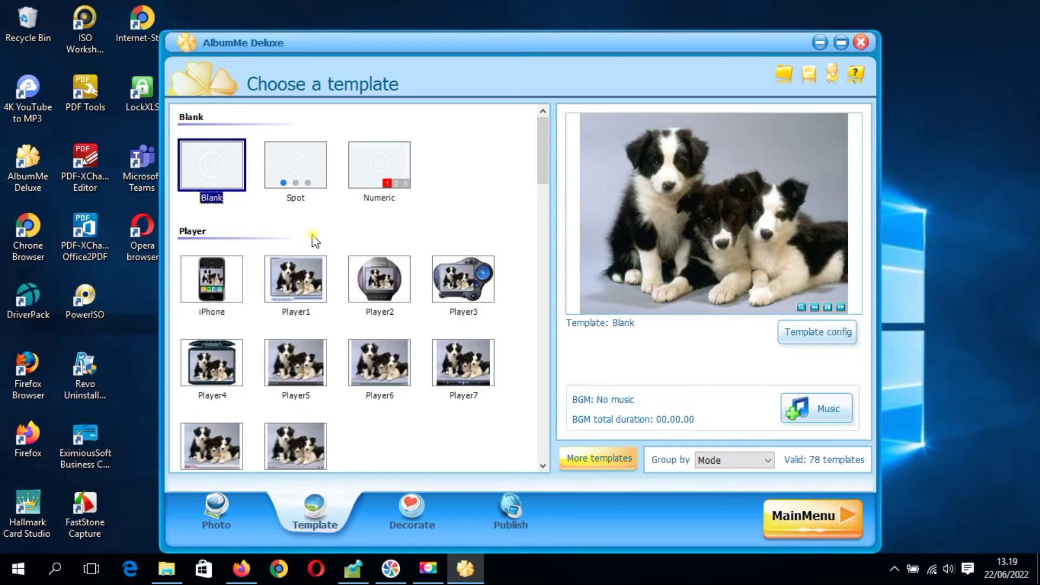
{"action": "left_click", "coordinate": [303, 284]}
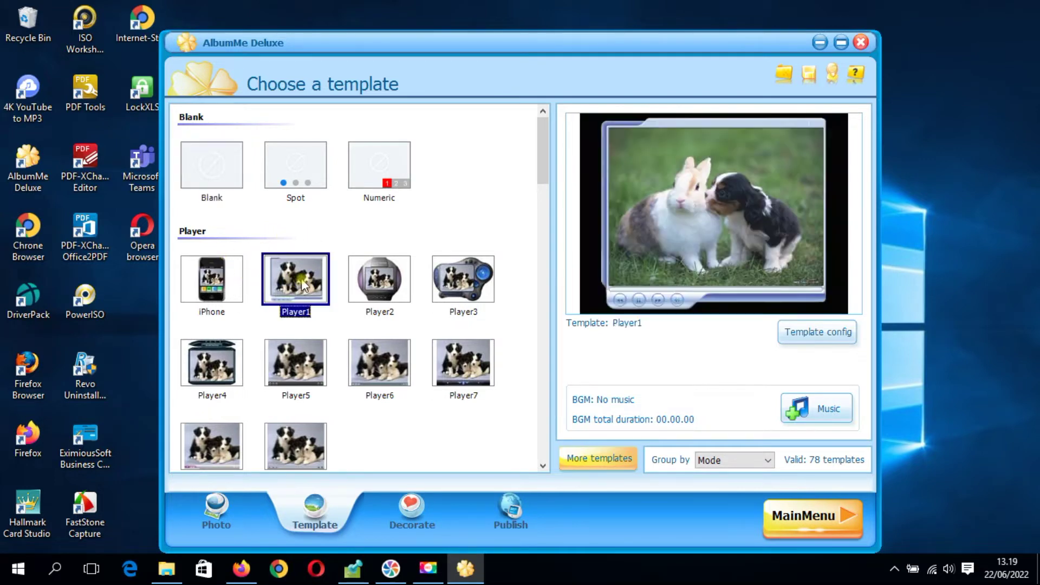
{"action": "left_click", "coordinate": [387, 286]}
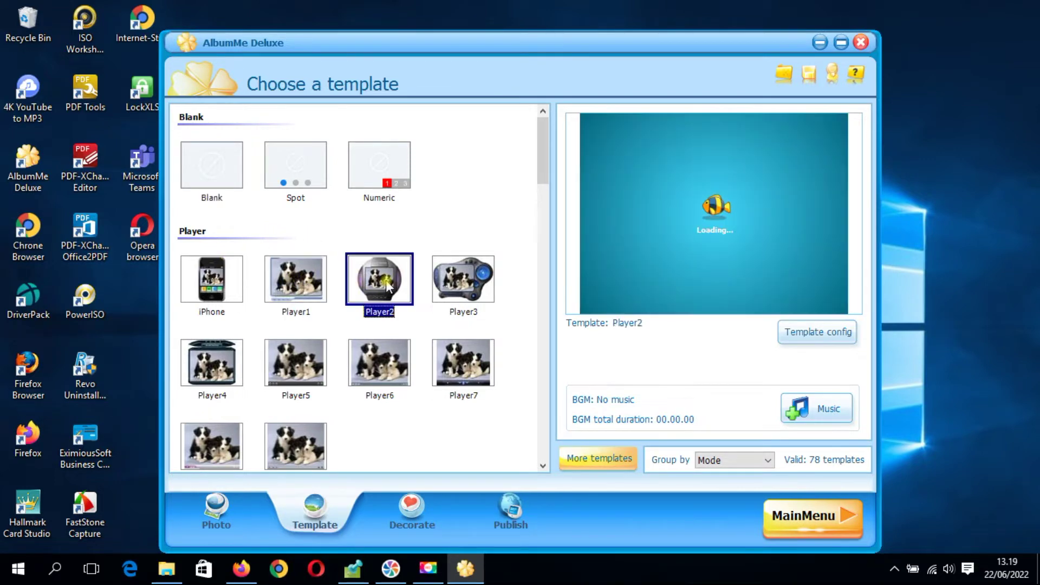
{"action": "left_click", "coordinate": [476, 282]}
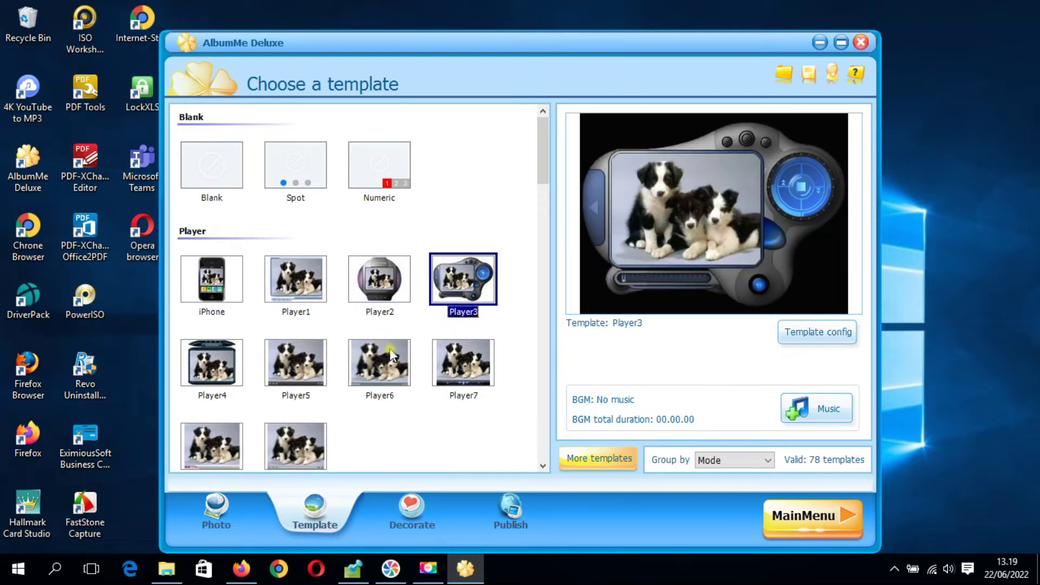
{"action": "left_click", "coordinate": [298, 283]}
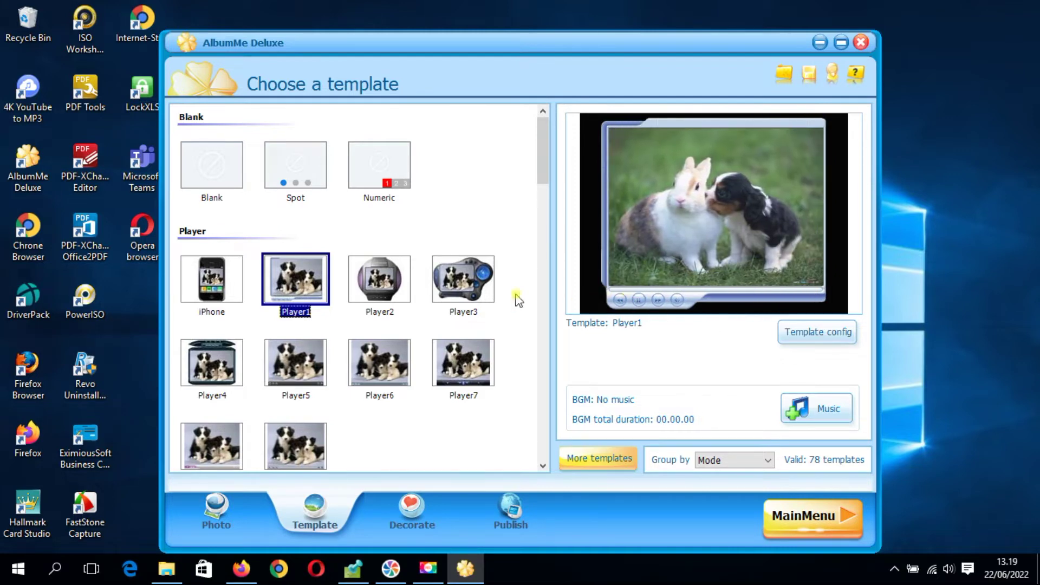
Compare the Ocean, White Wall and Winter templates and choose Ocean for the slideshow
{"action": "left_click_drag", "start_coordinate": [544, 161], "coordinate": [538, 335]}
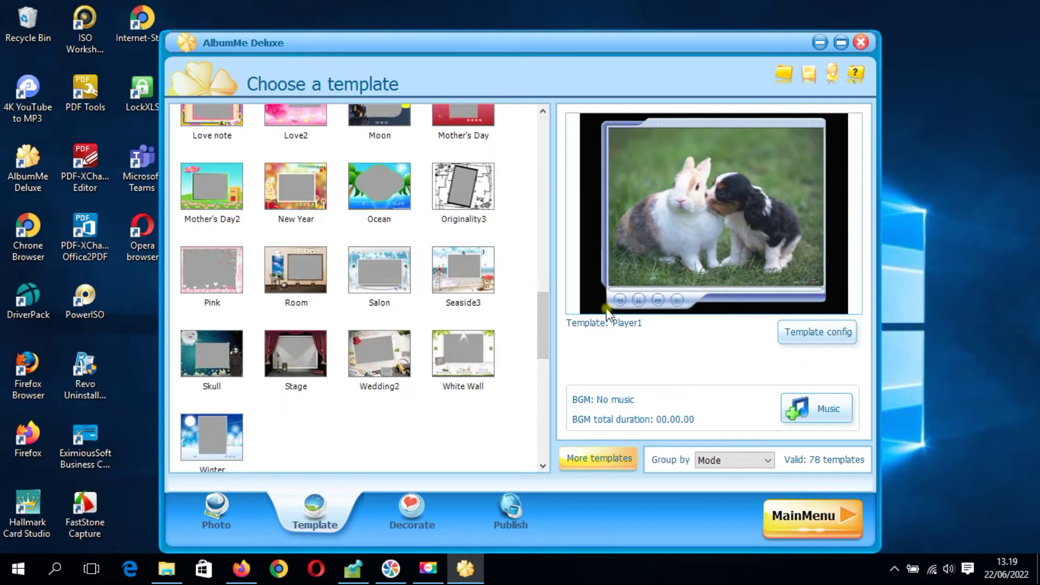
{"action": "left_click", "coordinate": [379, 203]}
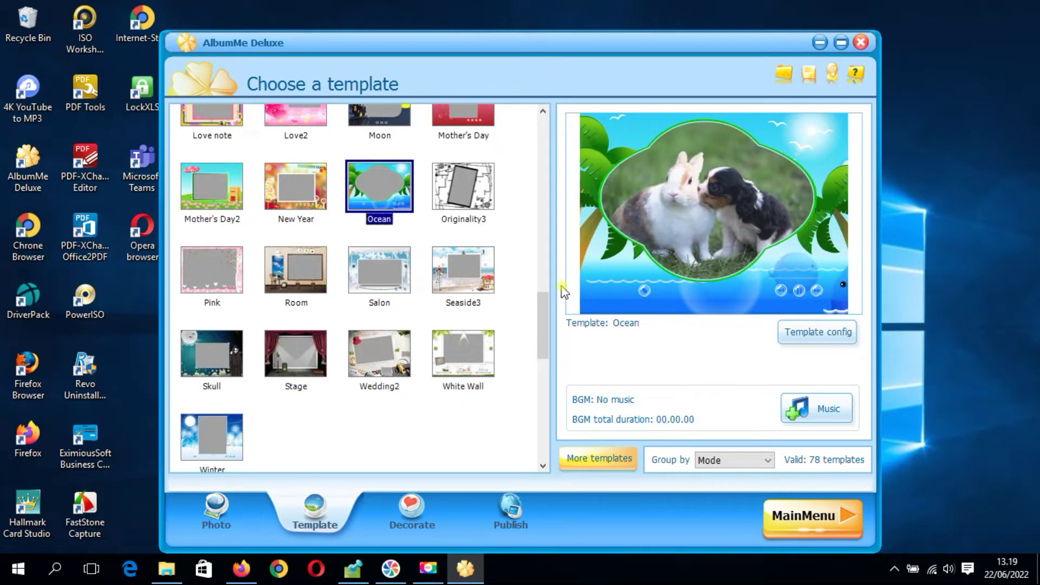
{"action": "scroll", "coordinate": [547, 331], "scroll_direction": "down", "scroll_amount": 1}
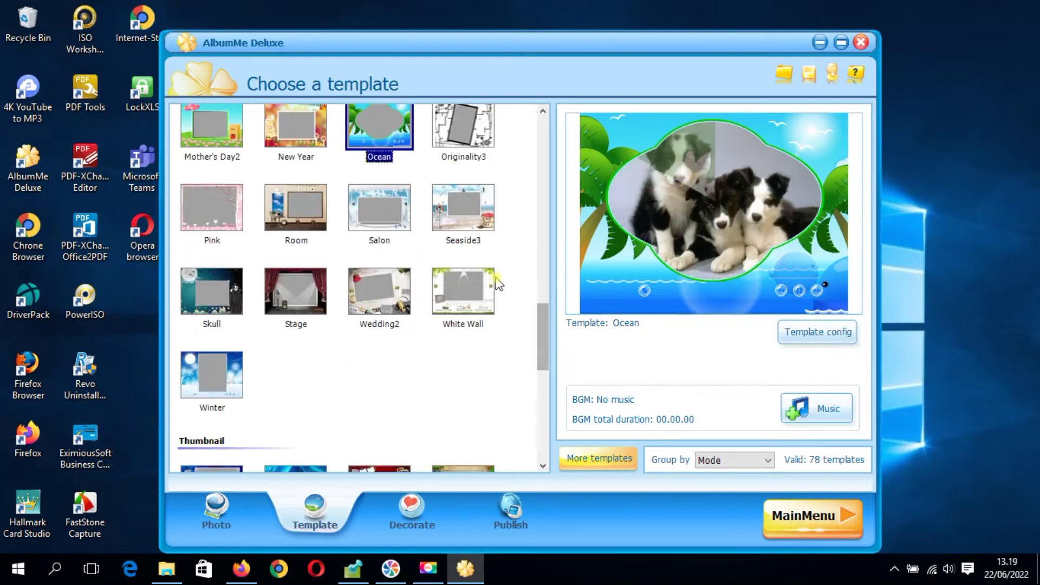
{"action": "left_click", "coordinate": [474, 293]}
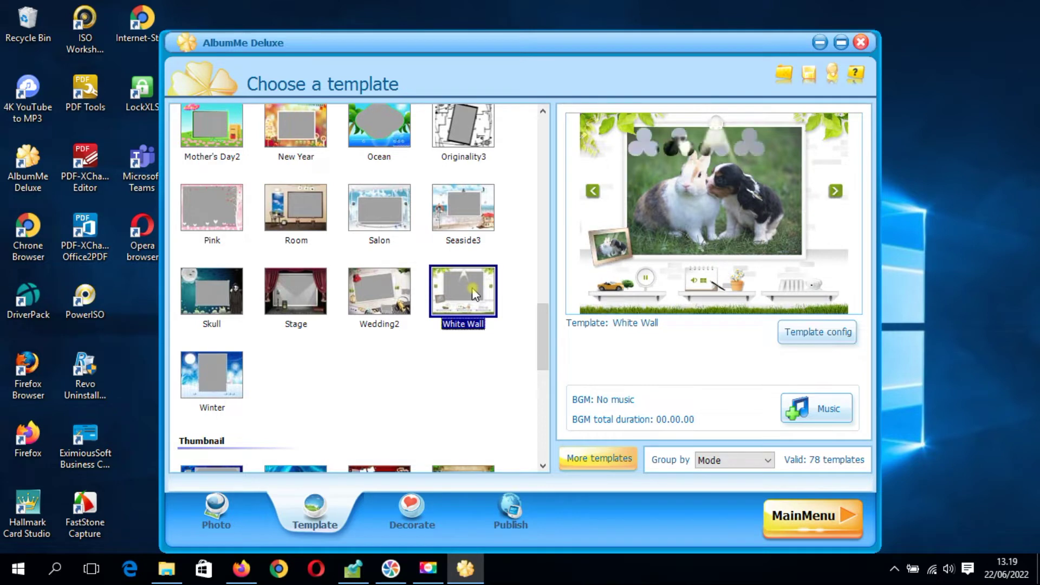
{"action": "left_click", "coordinate": [384, 128]}
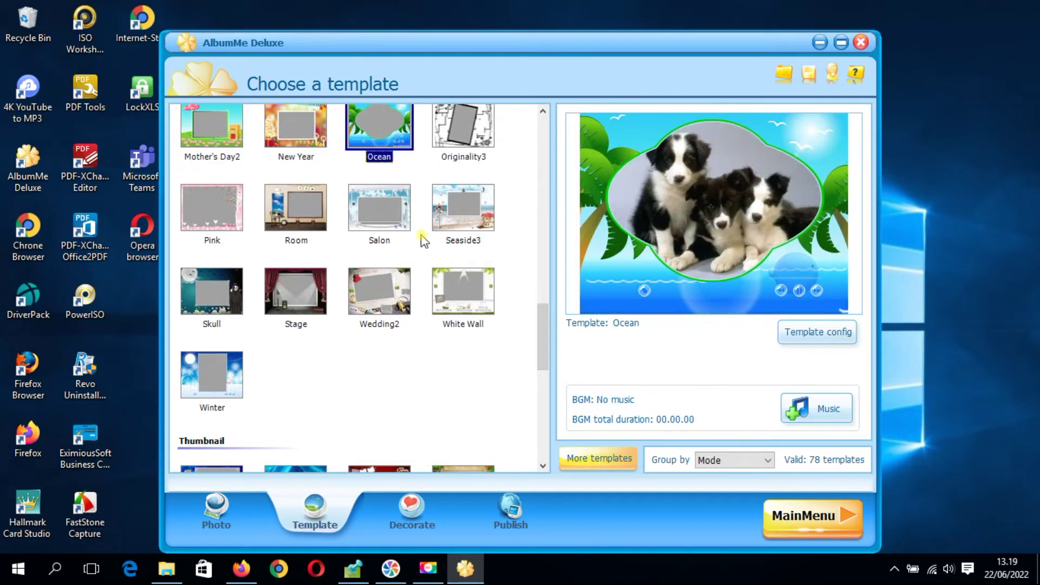
{"action": "left_click", "coordinate": [228, 379]}
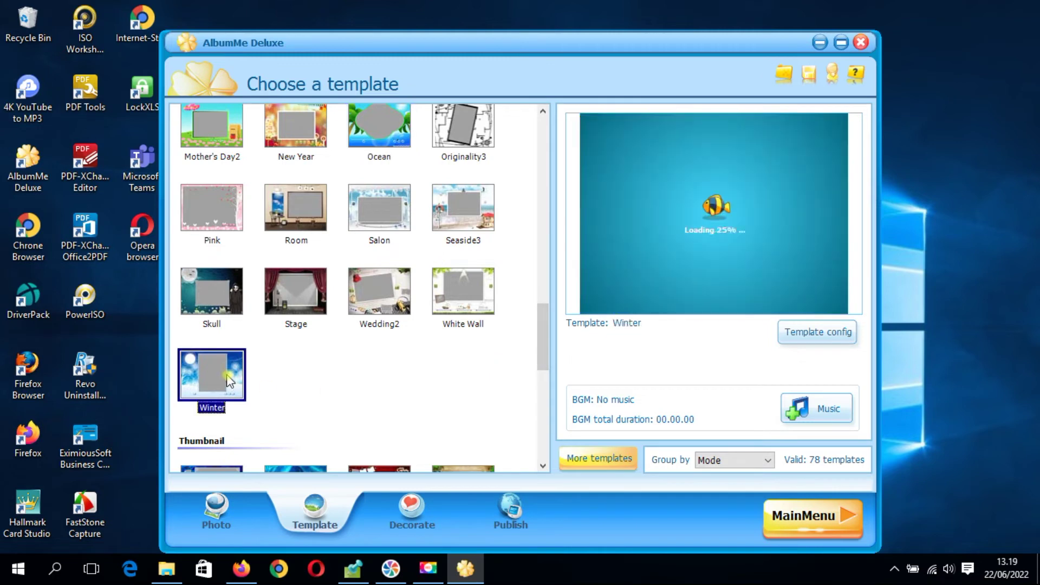
{"action": "left_click", "coordinate": [379, 127]}
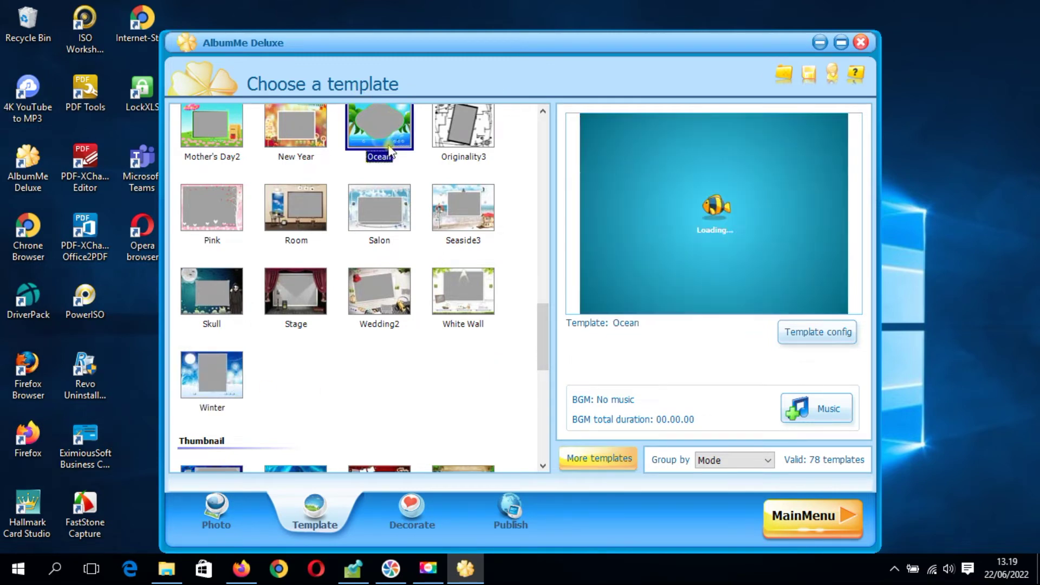
{"action": "left_click_drag", "start_coordinate": [539, 308], "coordinate": [536, 213]}
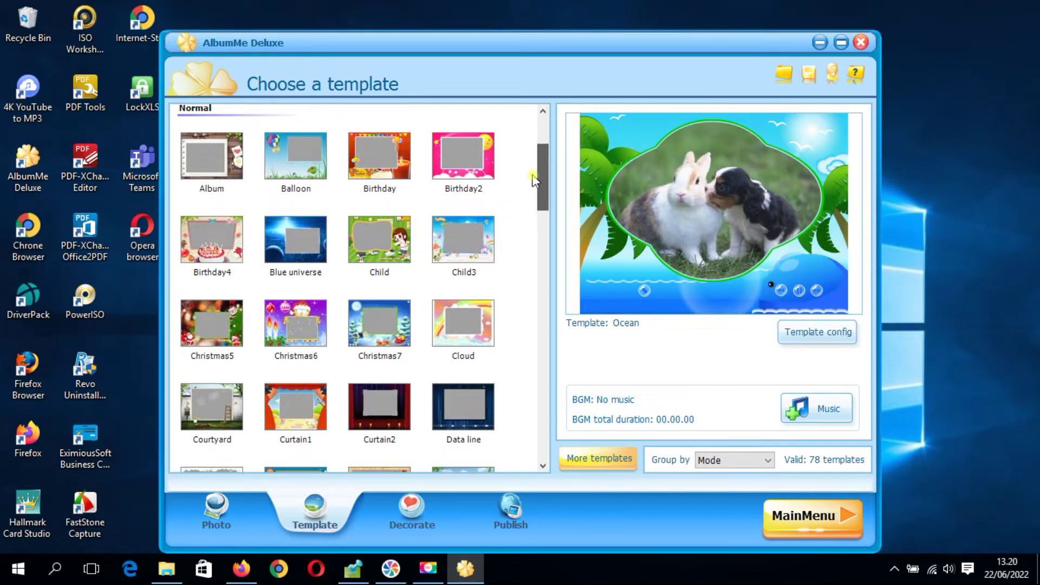
{"action": "scroll", "coordinate": [538, 220], "scroll_direction": "up", "scroll_amount": 5}
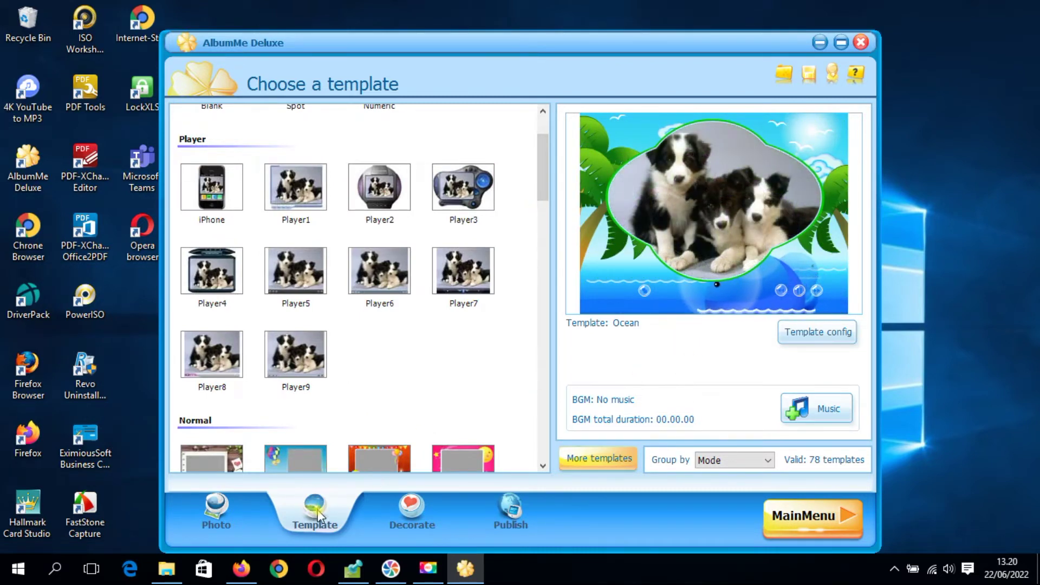
Open the decorate stage and look through the effect, flower, heart and human clipart categories
{"action": "left_click", "coordinate": [415, 508]}
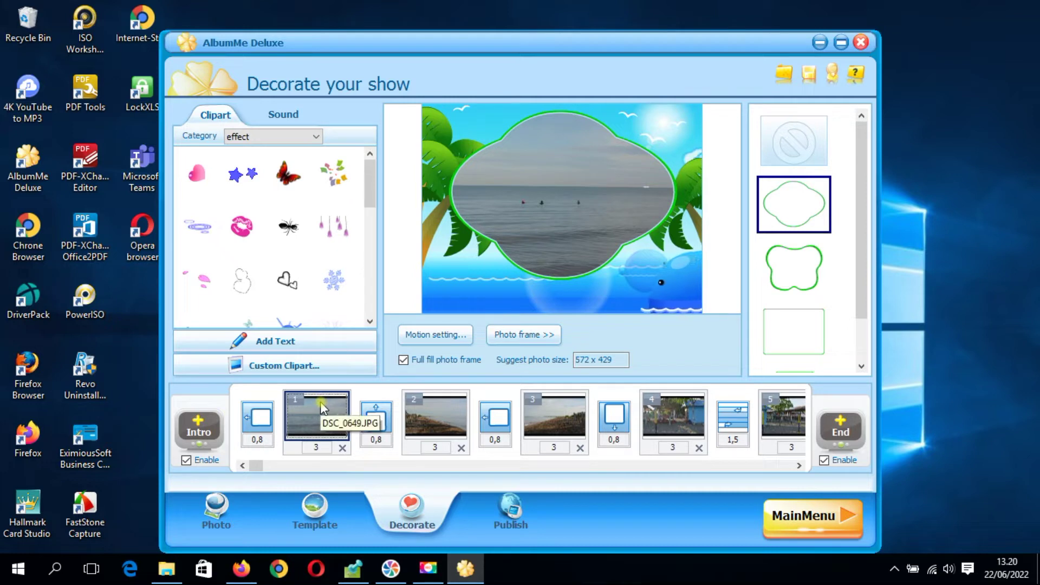
{"action": "scroll", "coordinate": [320, 401], "scroll_direction": "down", "scroll_amount": 5}
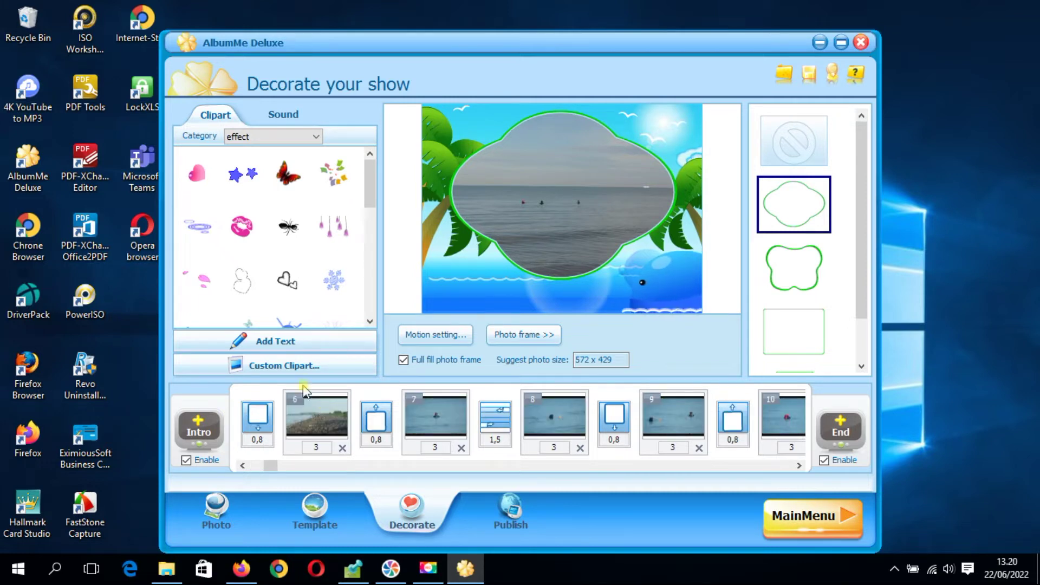
{"action": "left_click_drag", "start_coordinate": [372, 195], "coordinate": [385, 157]}
{"action": "left_click", "coordinate": [316, 136]}
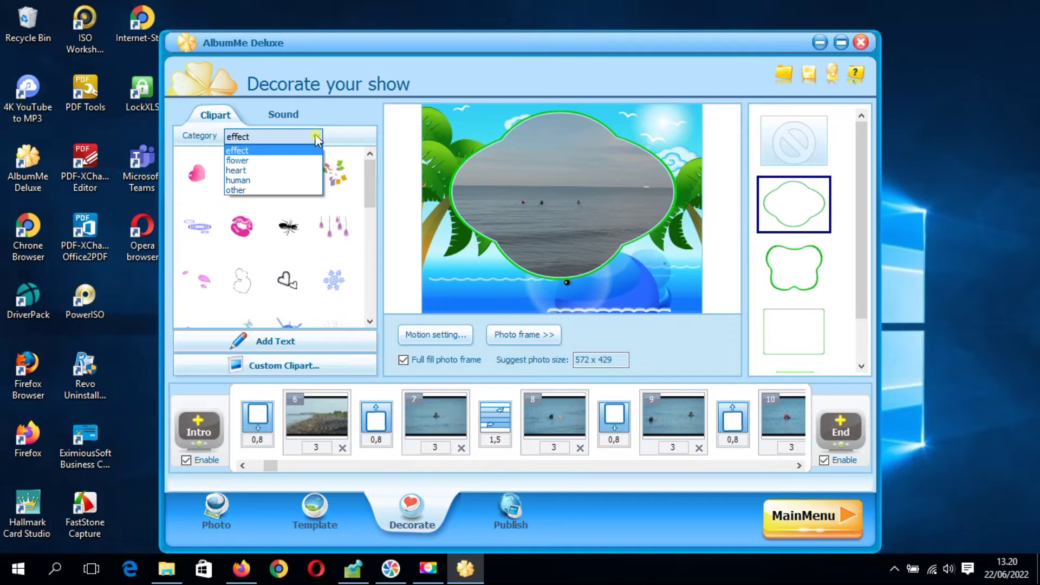
{"action": "left_click", "coordinate": [301, 161]}
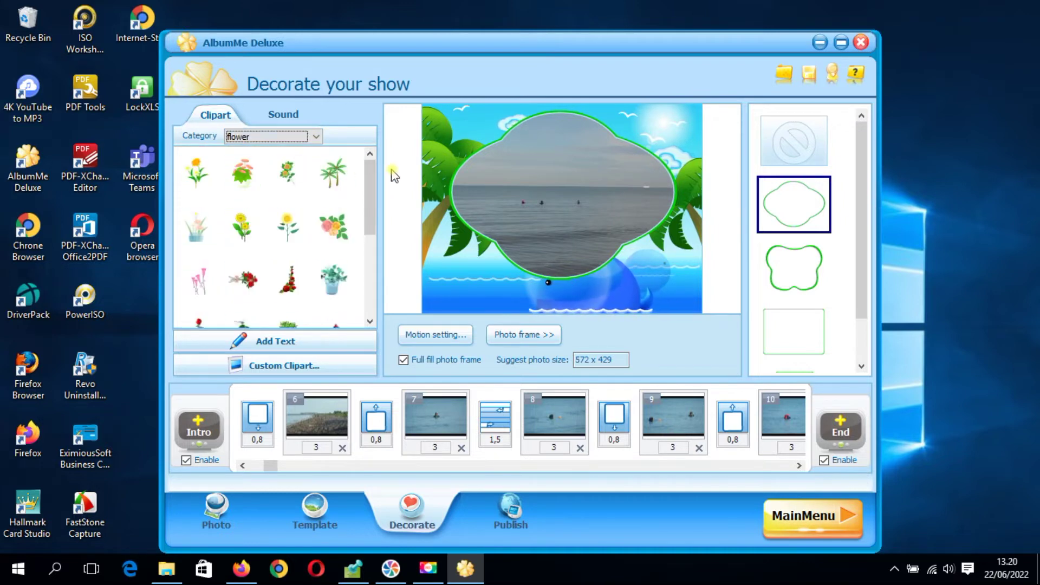
{"action": "left_click_drag", "start_coordinate": [365, 181], "coordinate": [368, 294]}
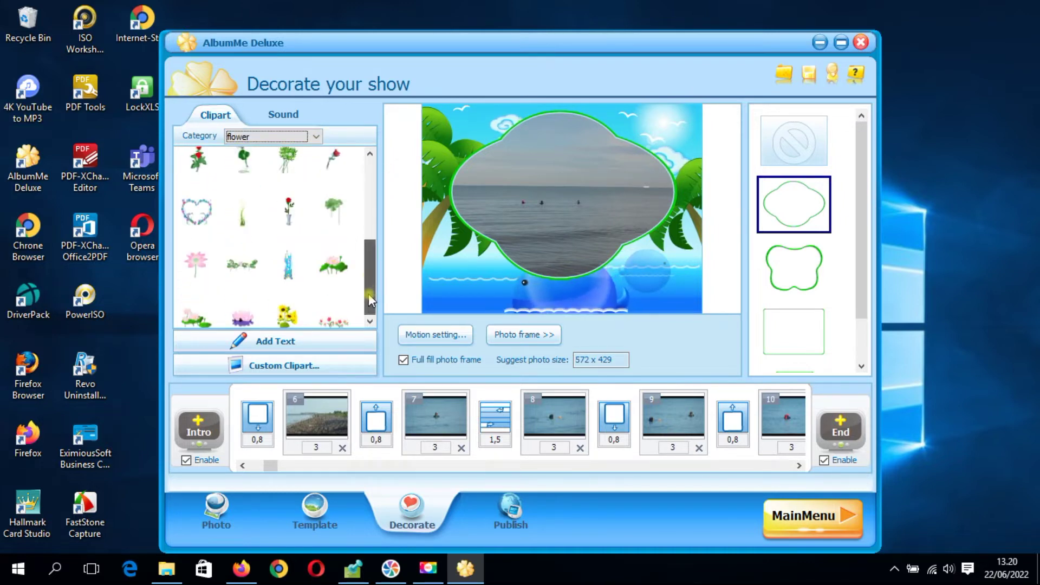
{"action": "left_click", "coordinate": [315, 137]}
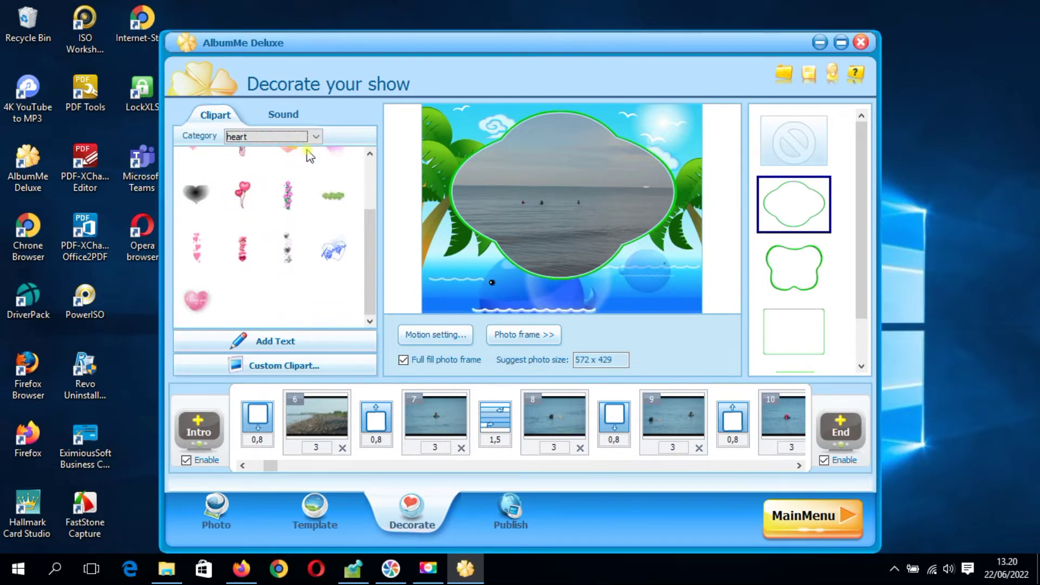
{"action": "left_click", "coordinate": [316, 136]}
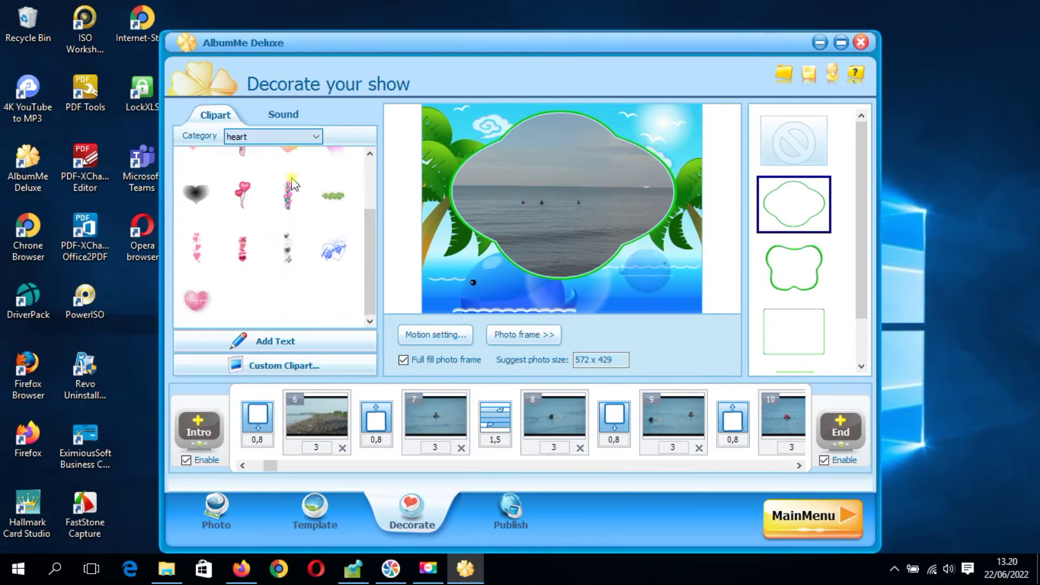
{"action": "left_click", "coordinate": [295, 180]}
{"action": "left_click", "coordinate": [320, 136]}
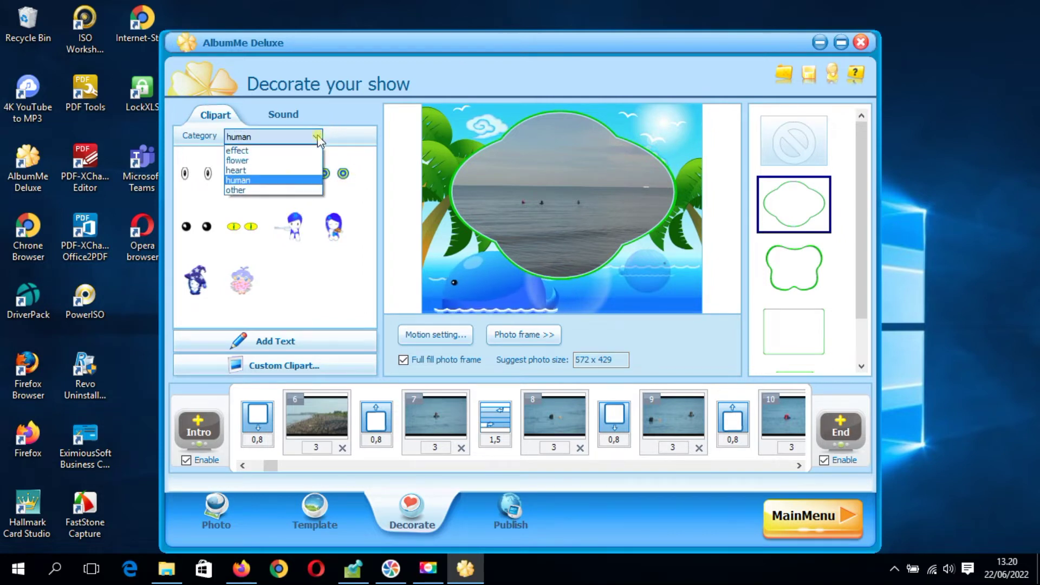
Place the striped fish clipart from the other category in the lower-right water area of the first slide
{"action": "left_click", "coordinate": [284, 191]}
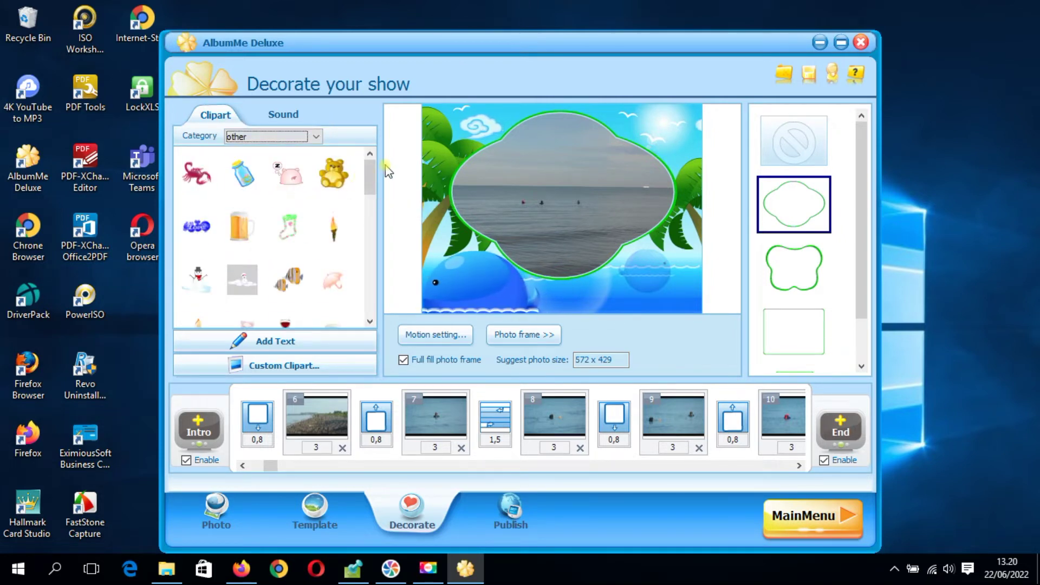
{"action": "scroll", "coordinate": [372, 199], "scroll_direction": "down", "scroll_amount": 2}
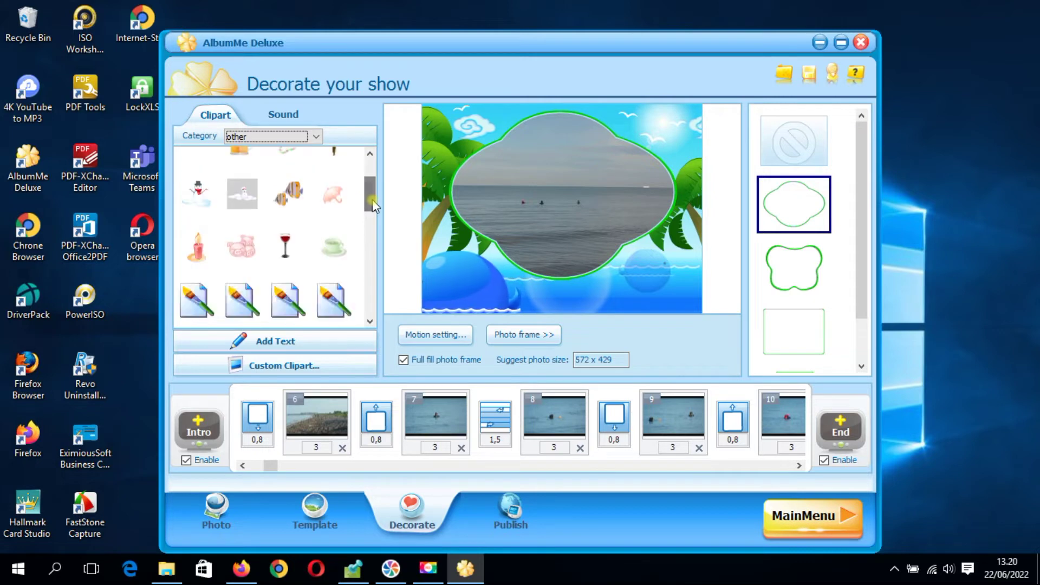
{"action": "scroll", "coordinate": [368, 183], "scroll_direction": "up", "scroll_amount": 2}
{"action": "left_click", "coordinate": [296, 278]}
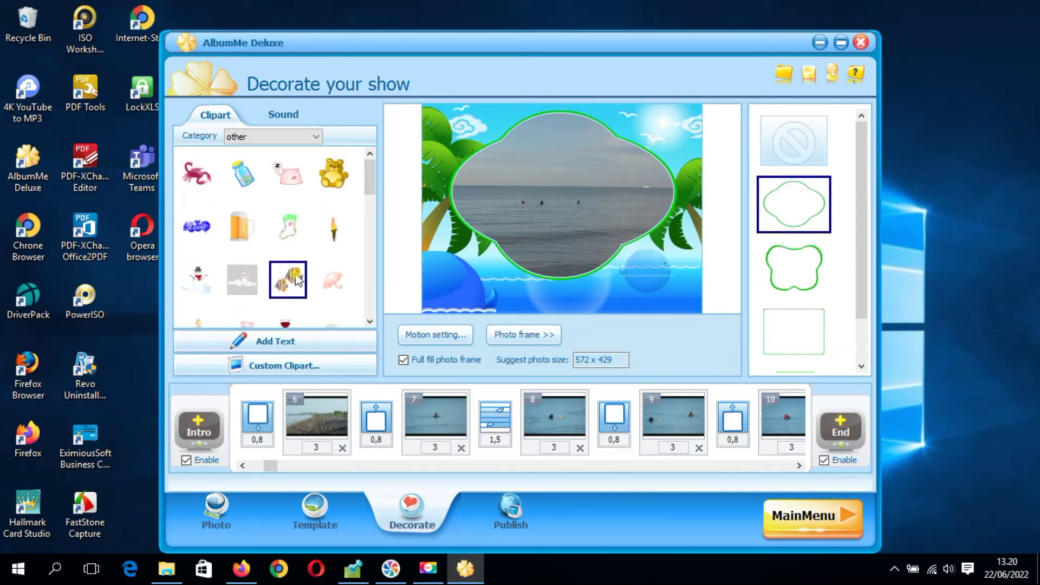
{"action": "left_click", "coordinate": [656, 280]}
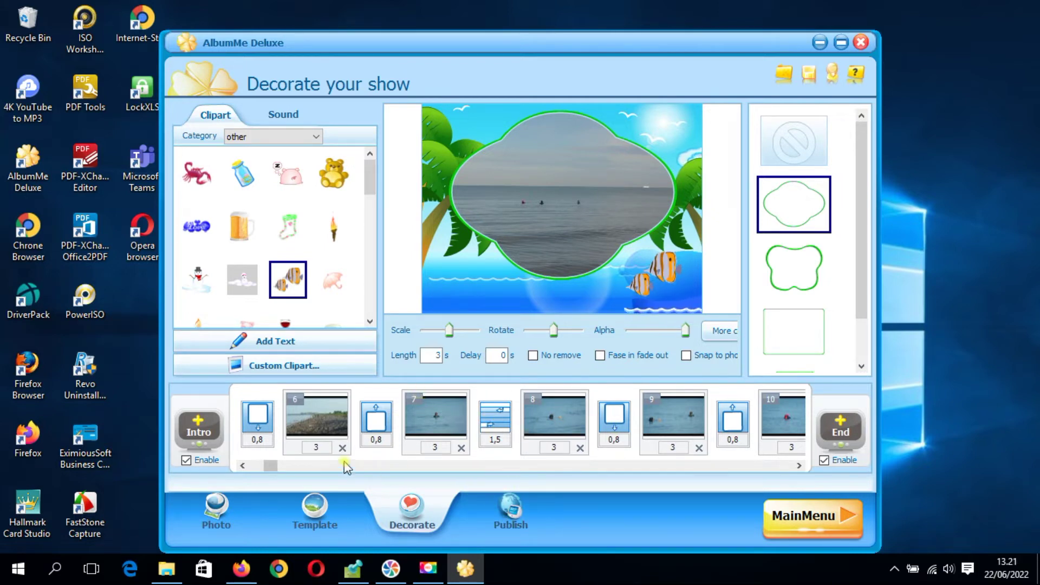
Look through the slide sequence past photo 70 and return to the first slide
{"action": "left_click", "coordinate": [244, 466]}
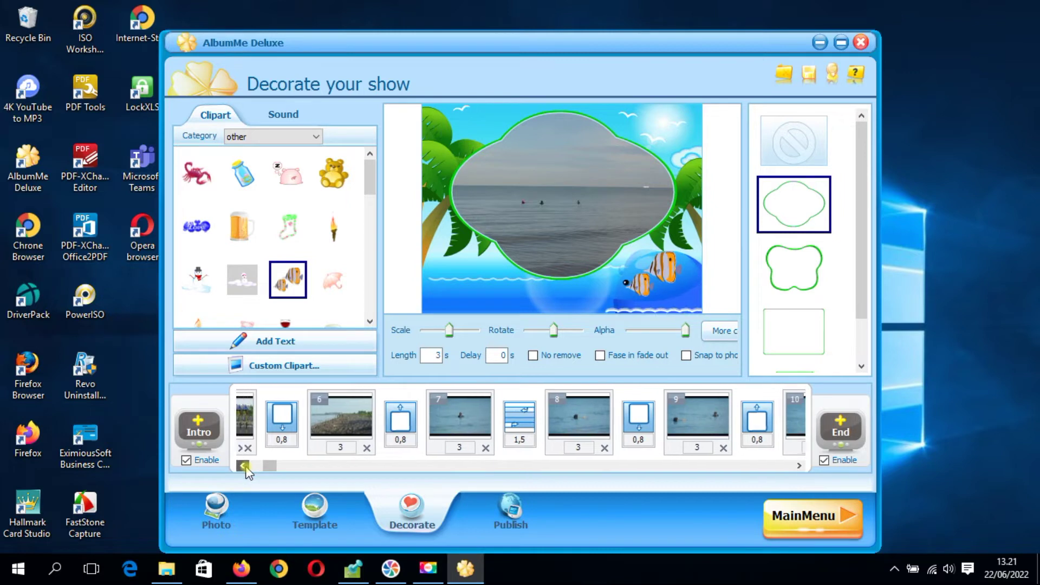
{"action": "left_click", "coordinate": [243, 466]}
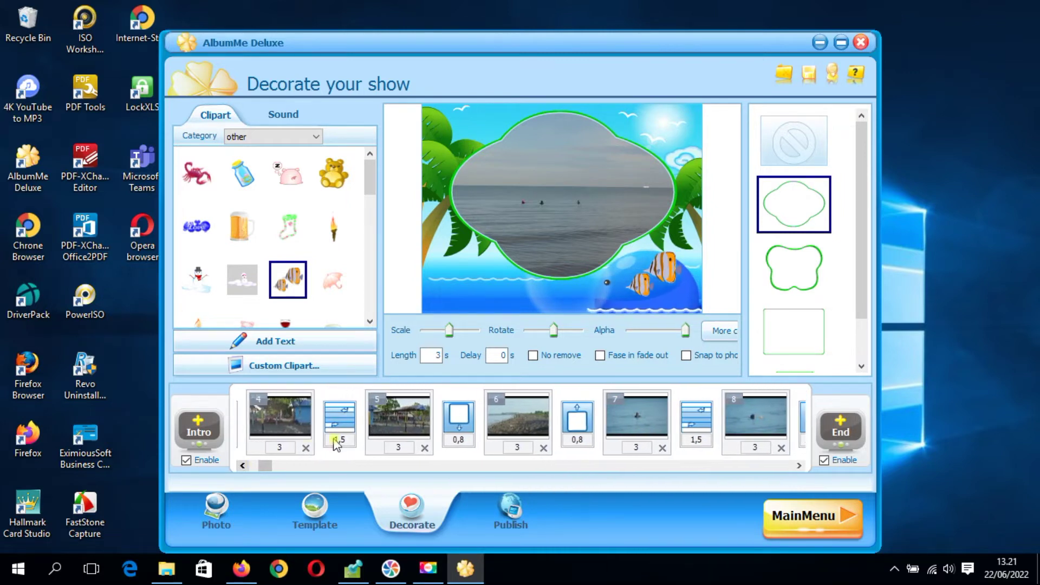
{"action": "left_click", "coordinate": [245, 466]}
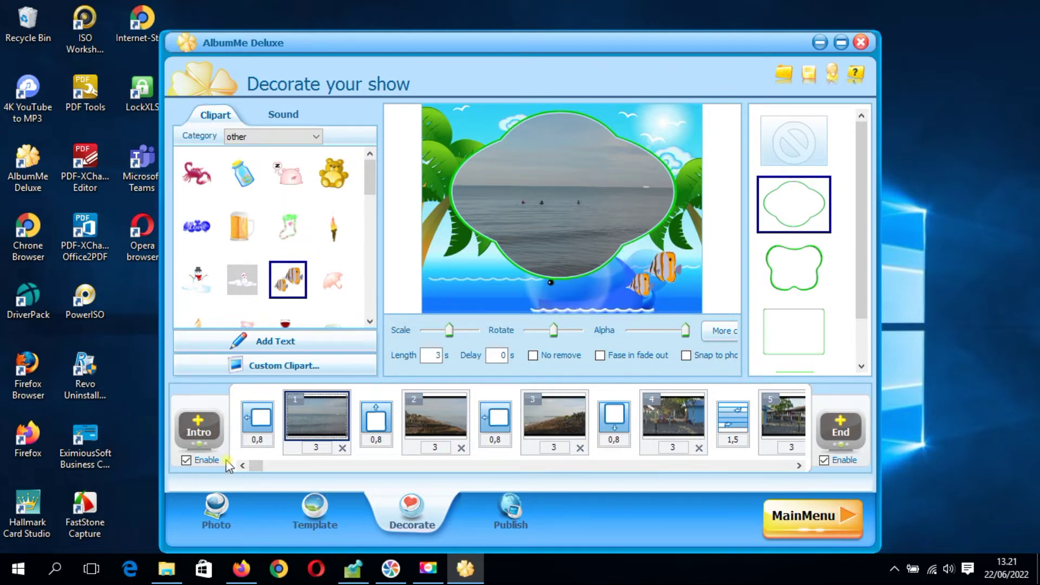
{"action": "left_click_drag", "start_coordinate": [255, 466], "coordinate": [448, 465]}
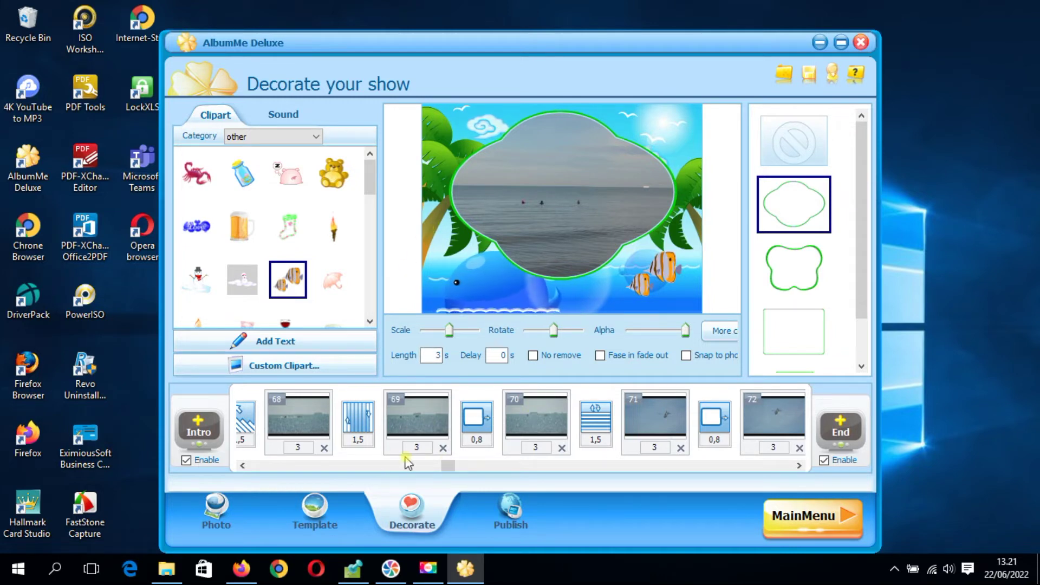
{"action": "left_click", "coordinate": [464, 468]}
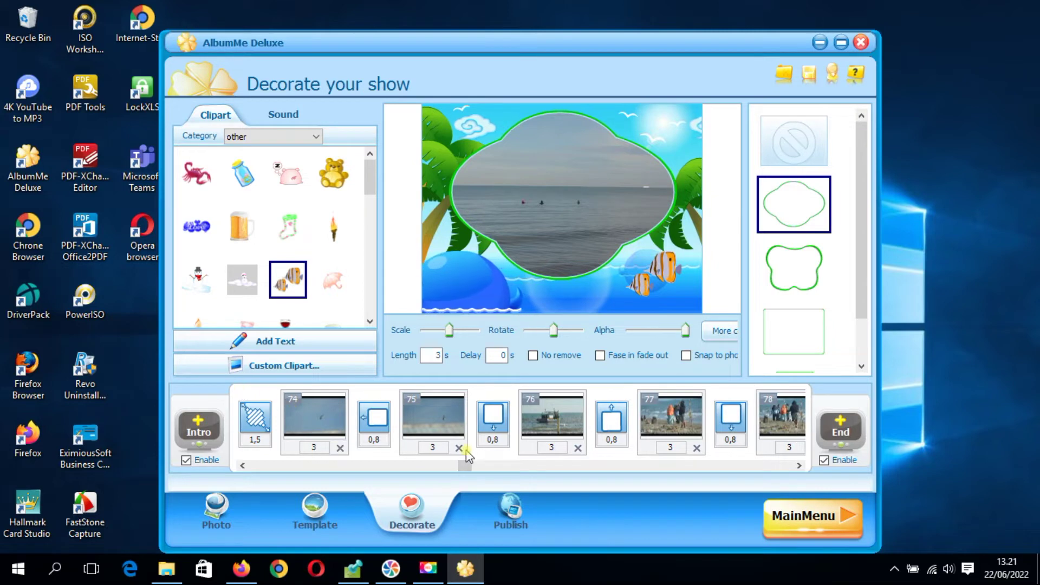
{"action": "left_click_drag", "start_coordinate": [465, 468], "coordinate": [245, 464]}
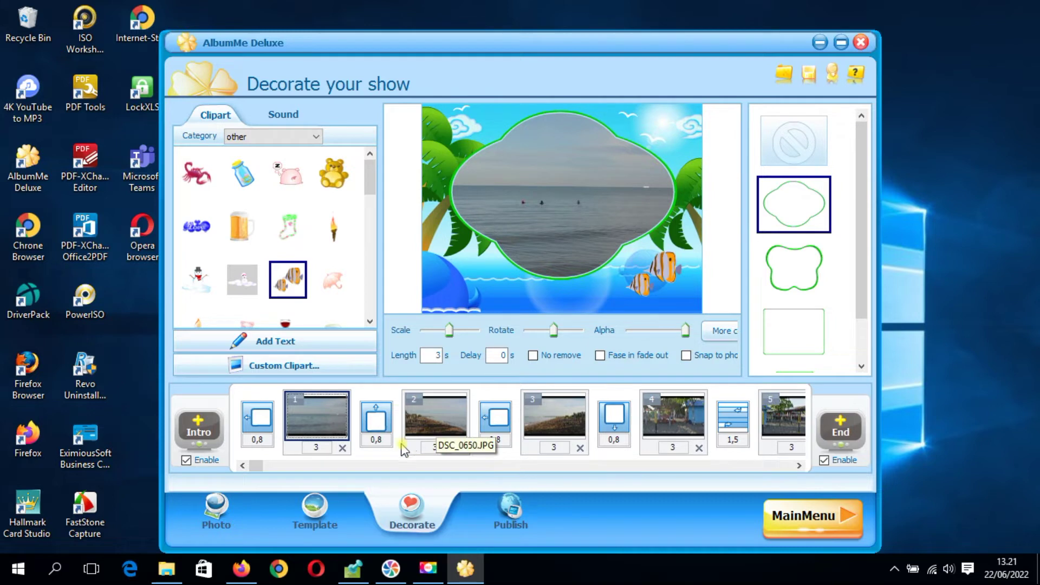
Select photo 2 and look through the clipart in the other category
{"action": "left_click", "coordinate": [436, 417]}
{"action": "left_click", "coordinate": [437, 412]}
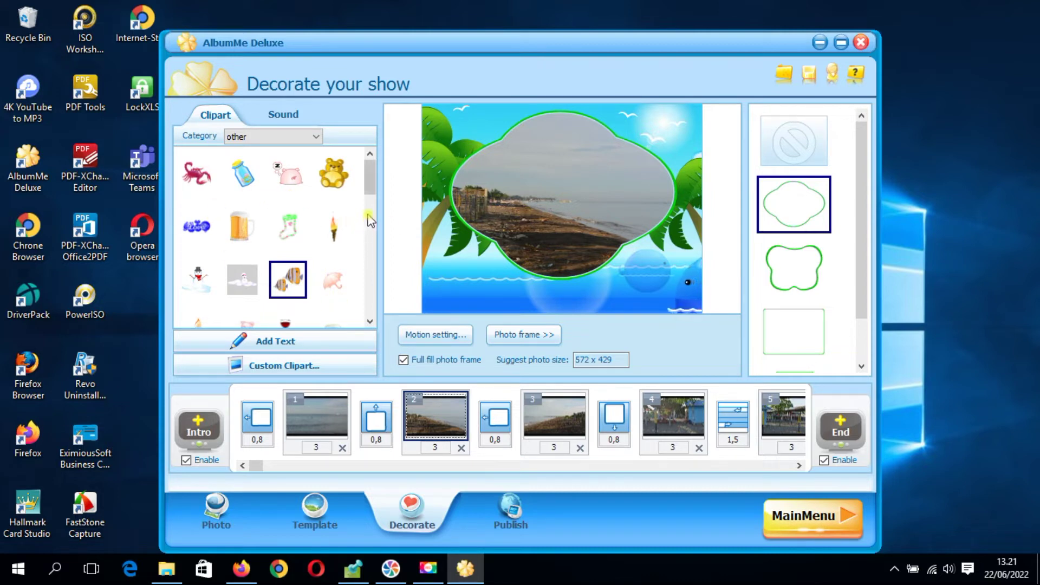
{"action": "left_click_drag", "start_coordinate": [371, 192], "coordinate": [370, 248]}
{"action": "left_click", "coordinate": [370, 247]}
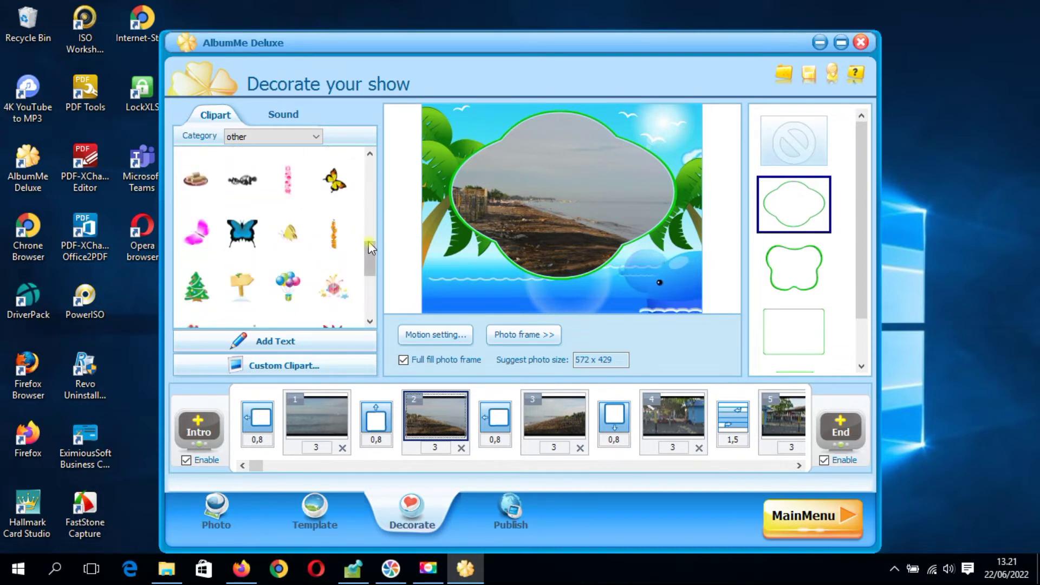
{"action": "left_click", "coordinate": [372, 286]}
{"action": "left_click_drag", "start_coordinate": [371, 262], "coordinate": [372, 152]}
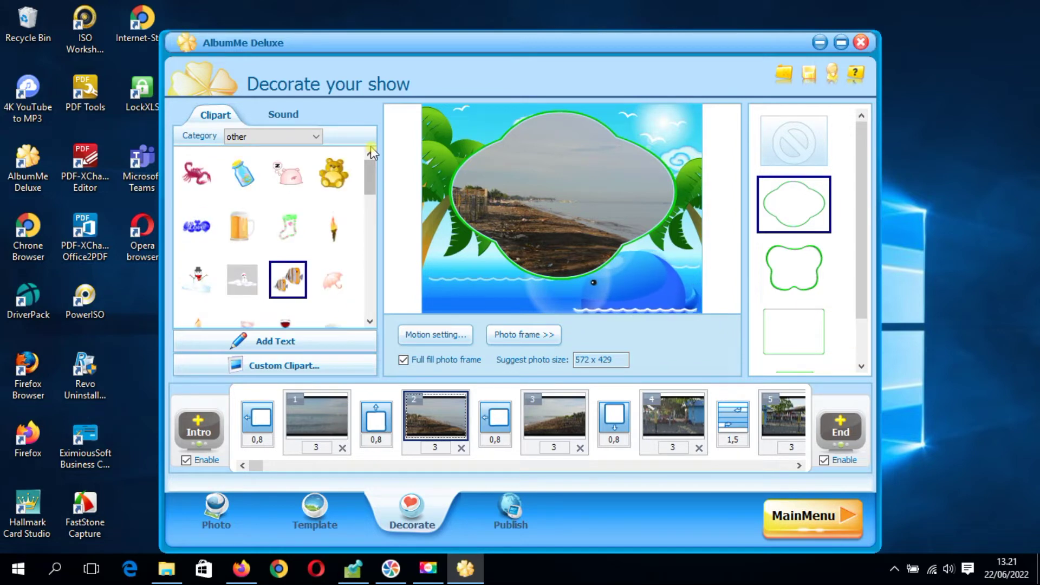
{"action": "left_click", "coordinate": [368, 222]}
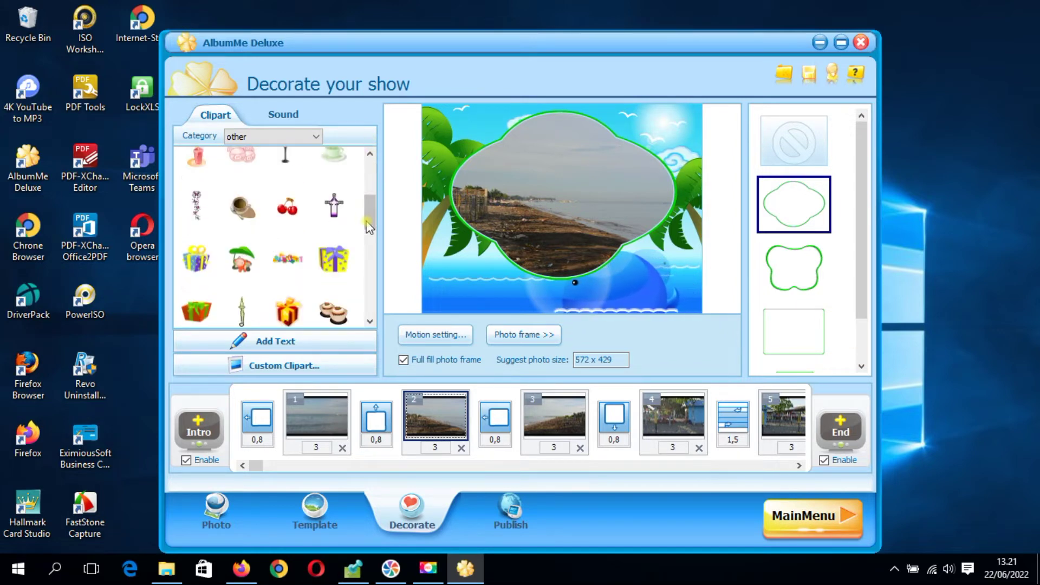
Place the red fish clipart from the effect category in the lower-right water area of photo 2's slide
{"action": "left_click", "coordinate": [314, 137]}
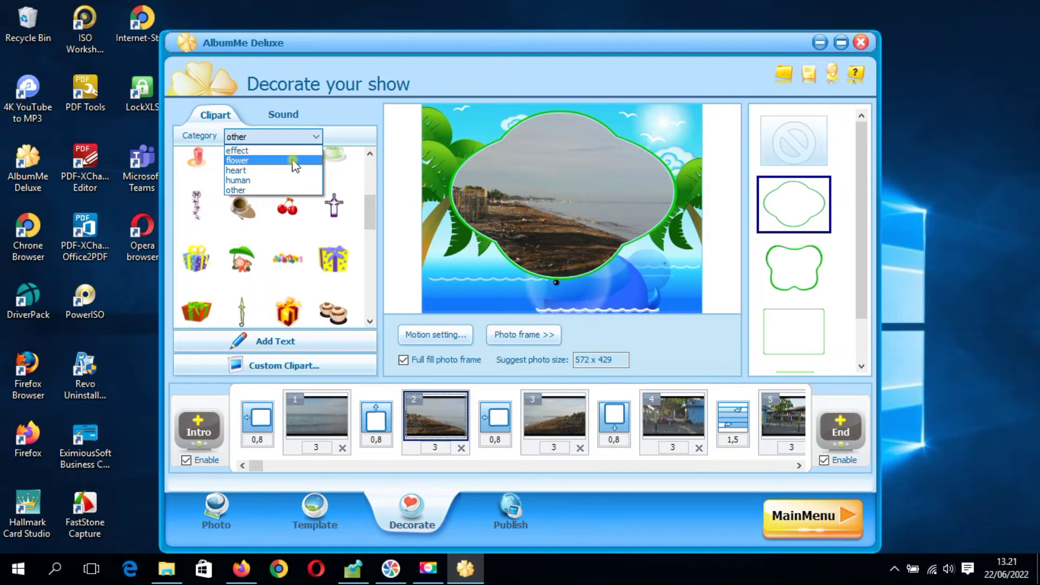
{"action": "left_click", "coordinate": [255, 151]}
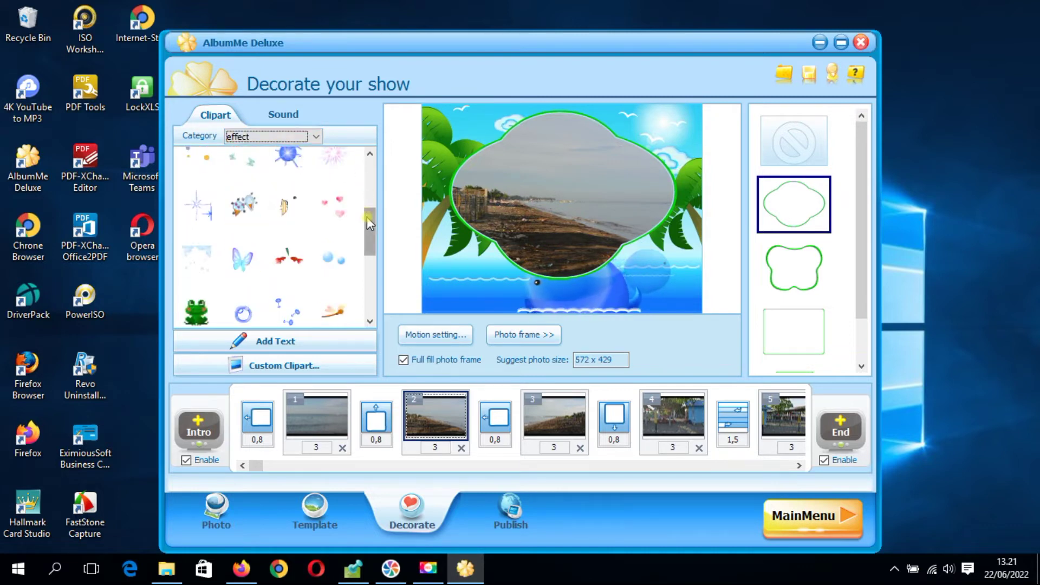
{"action": "left_click", "coordinate": [244, 207]}
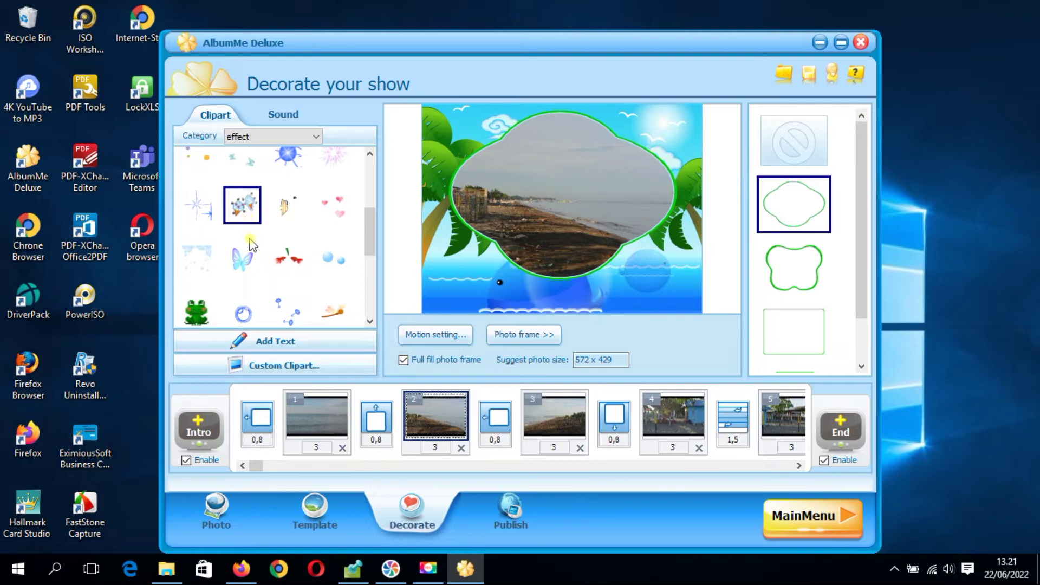
{"action": "left_click", "coordinate": [288, 258]}
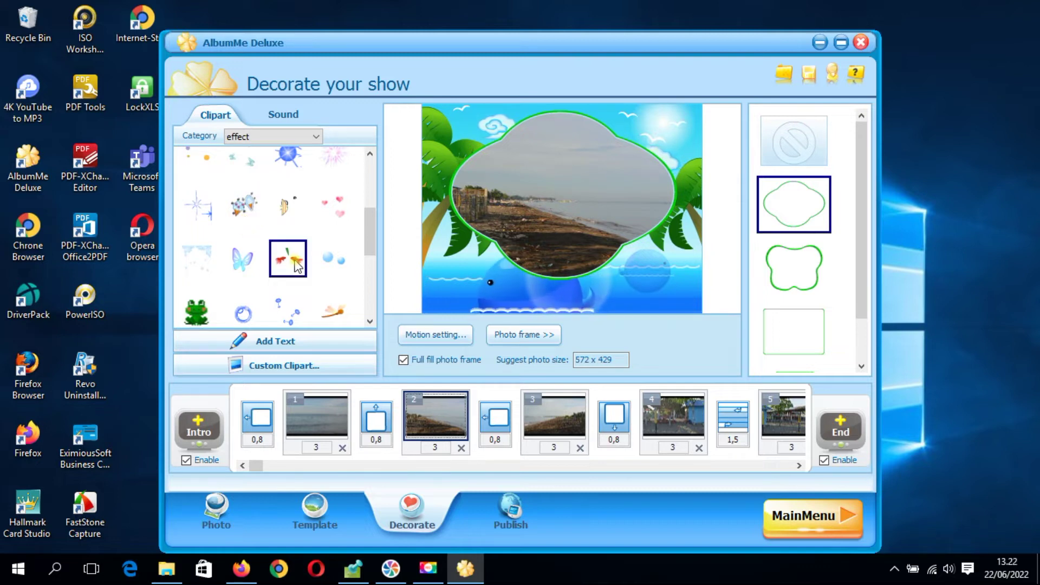
{"action": "left_click", "coordinate": [641, 287]}
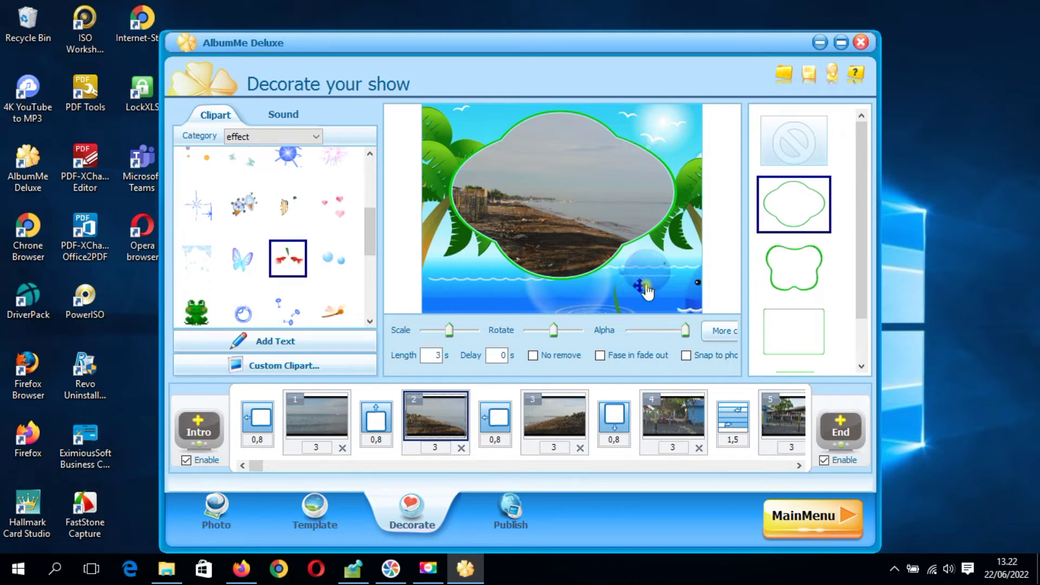
{"action": "left_click_drag", "start_coordinate": [641, 288], "coordinate": [643, 277]}
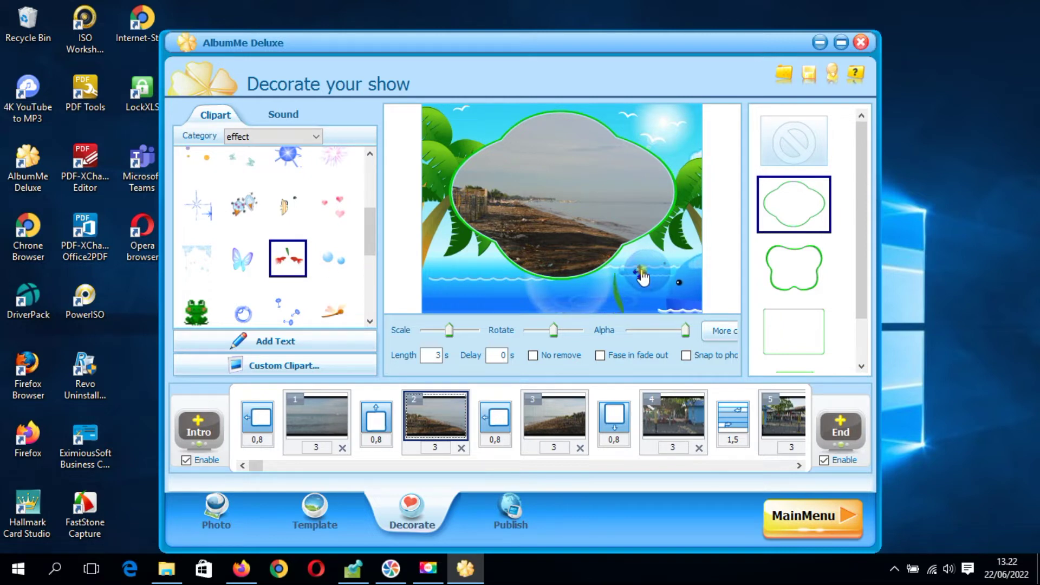
{"action": "left_click", "coordinate": [661, 263]}
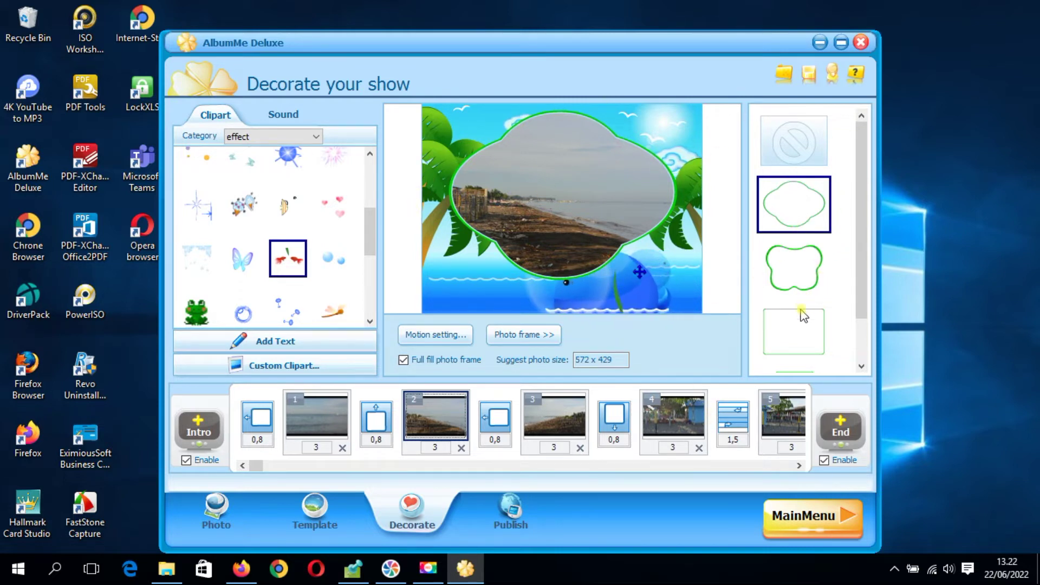
Try the landscape rectangle, portrait, butterfly-shaped and no-frame options on photo 2, and go back to the curved oval frame
{"action": "left_click", "coordinate": [802, 331]}
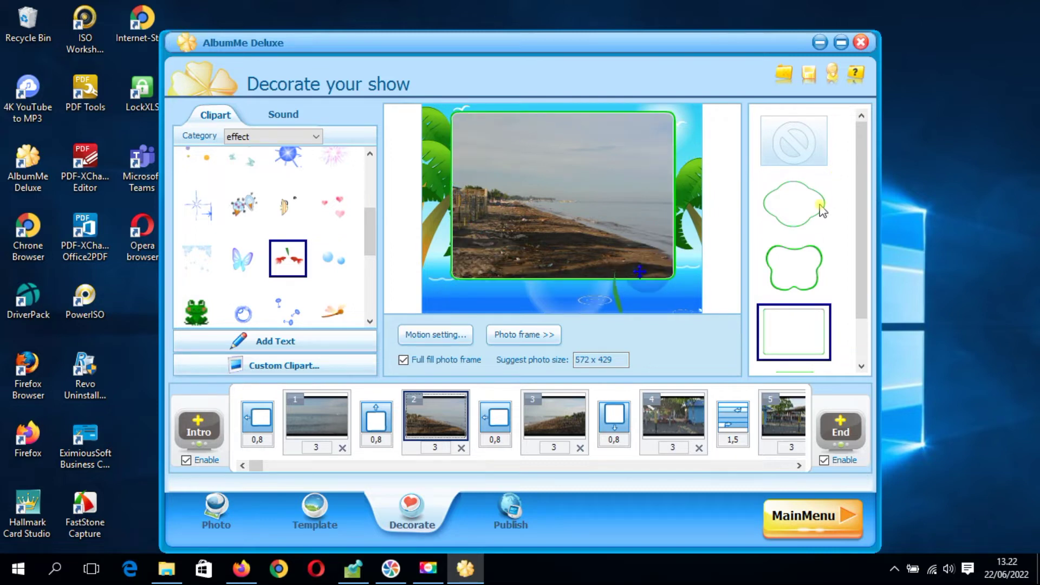
{"action": "left_click_drag", "start_coordinate": [863, 186], "coordinate": [863, 255]}
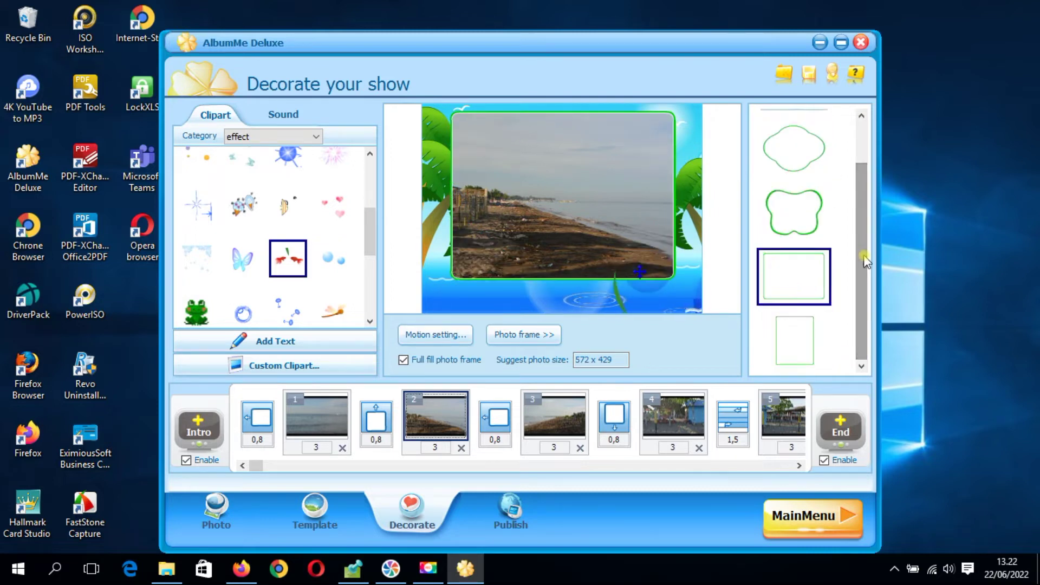
{"action": "left_click", "coordinate": [805, 333]}
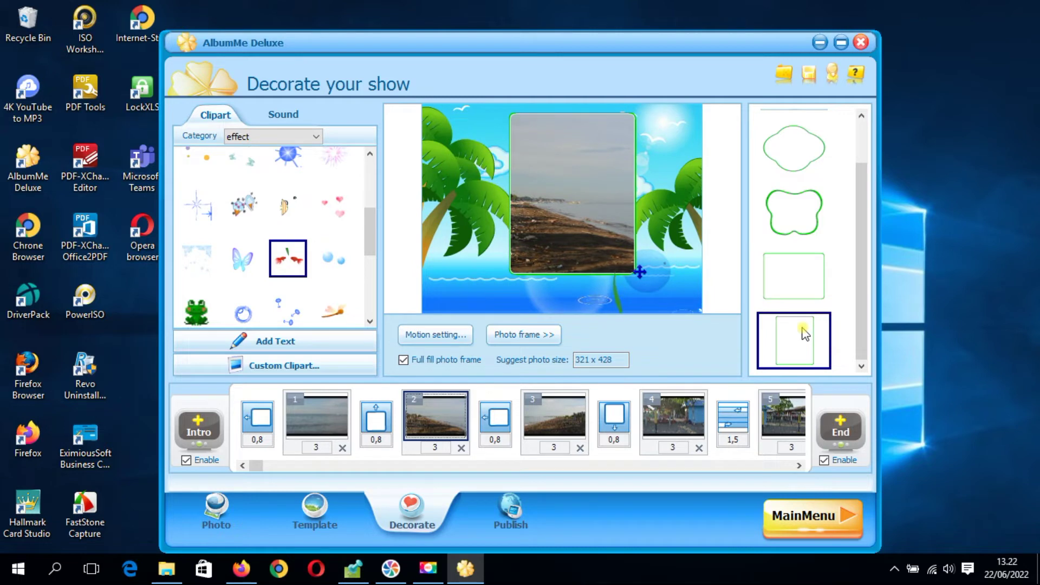
{"action": "left_click", "coordinate": [805, 292]}
{"action": "left_click", "coordinate": [803, 229]}
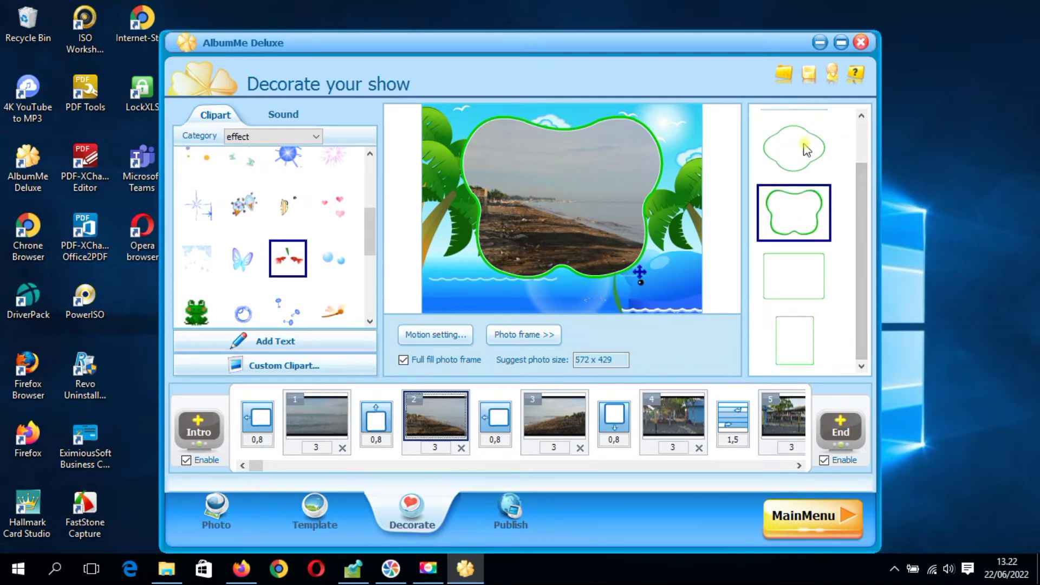
{"action": "scroll", "coordinate": [861, 149], "scroll_direction": "up", "scroll_amount": 1}
{"action": "left_click", "coordinate": [816, 143]}
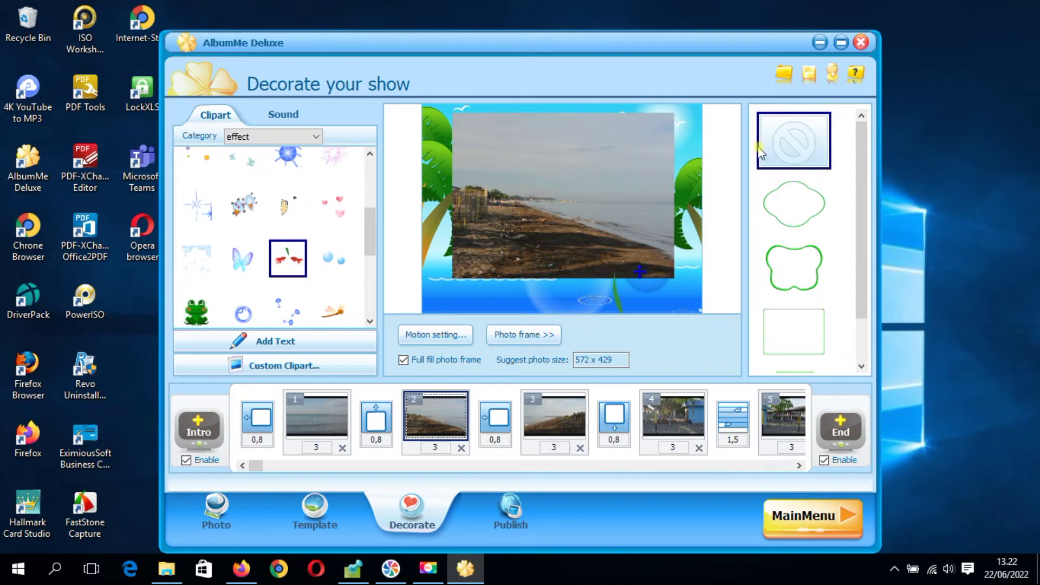
{"action": "left_click", "coordinate": [794, 200]}
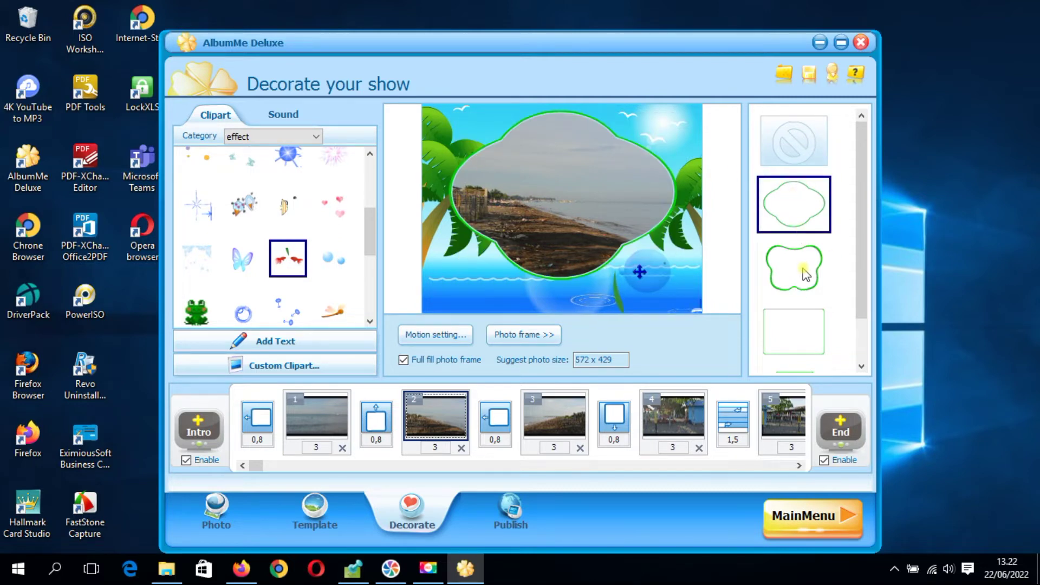
Try the butterfly-shaped frame on photo 2 and settle on the landscape rectangle frame
{"action": "left_click", "coordinate": [801, 337]}
{"action": "left_click", "coordinate": [797, 268]}
{"action": "left_click", "coordinate": [796, 350]}
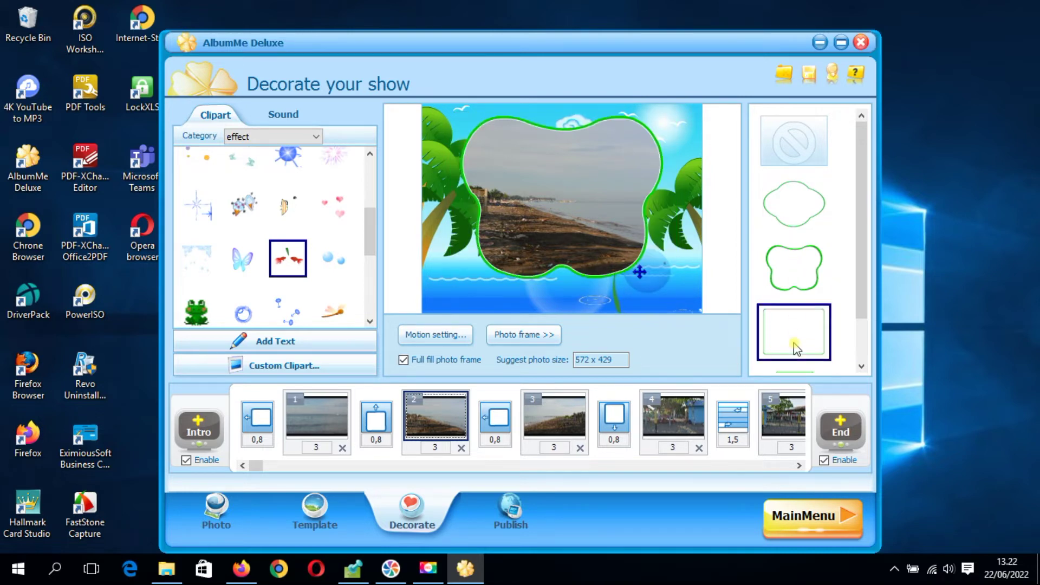
{"action": "left_click_drag", "start_coordinate": [866, 193], "coordinate": [865, 202]}
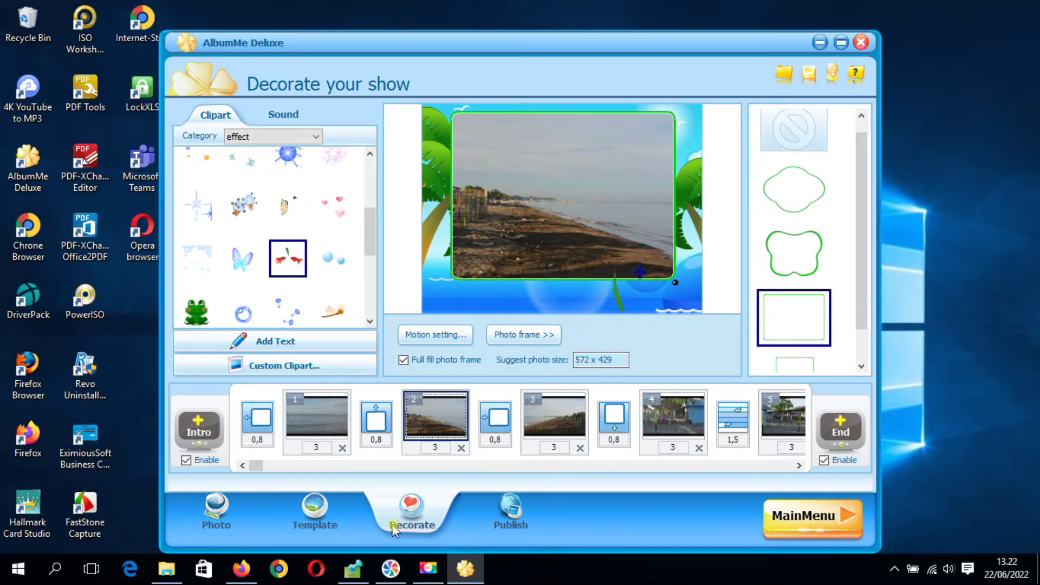
Publish the show as an executable, NewAlbum.exe, in the Documents folder, using the monitor-with-landscape icon and the Normal window style
{"action": "left_click", "coordinate": [515, 521]}
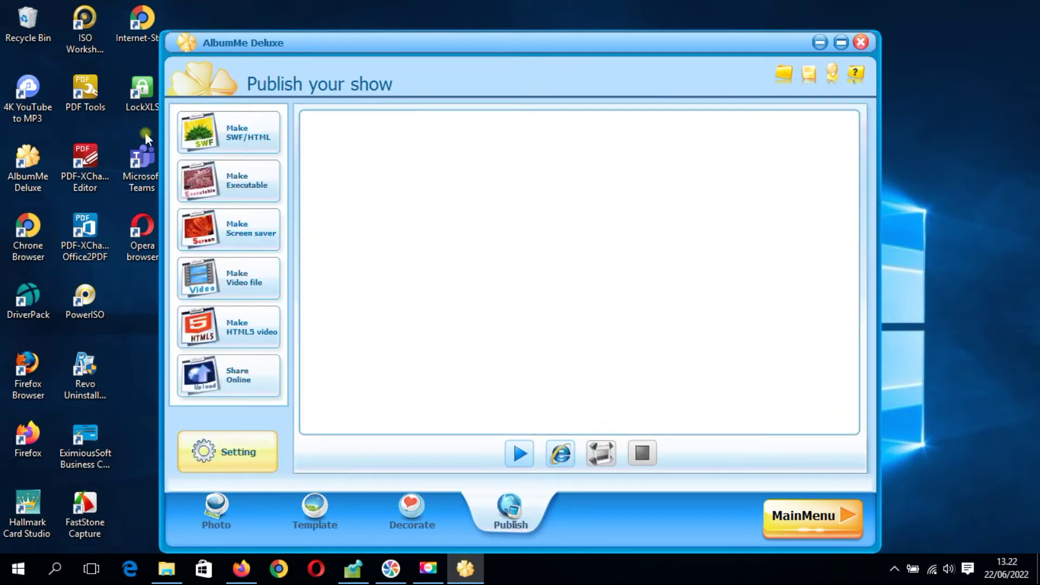
{"action": "left_click", "coordinate": [240, 183]}
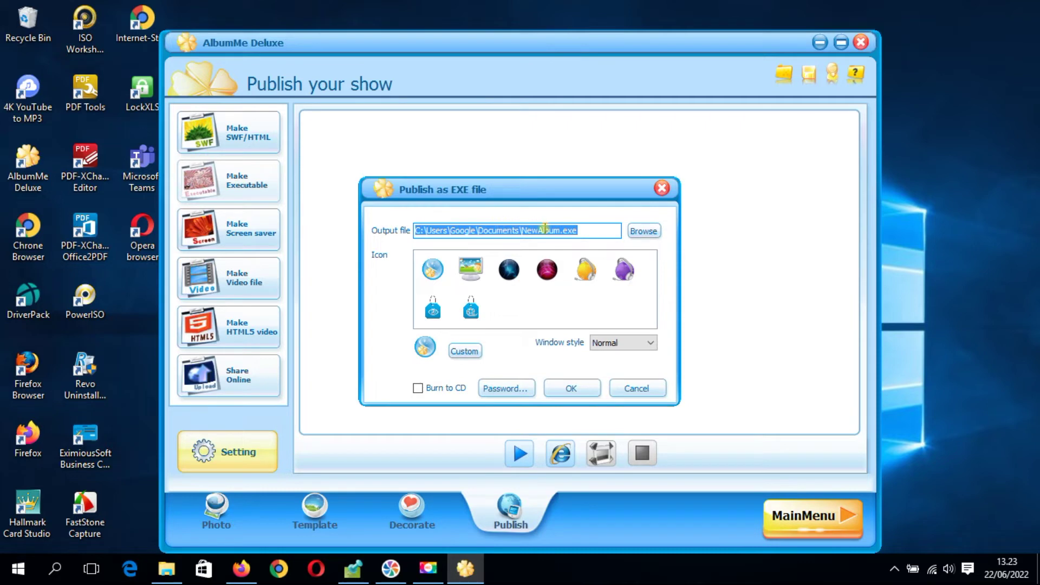
{"action": "left_click", "coordinate": [539, 232]}
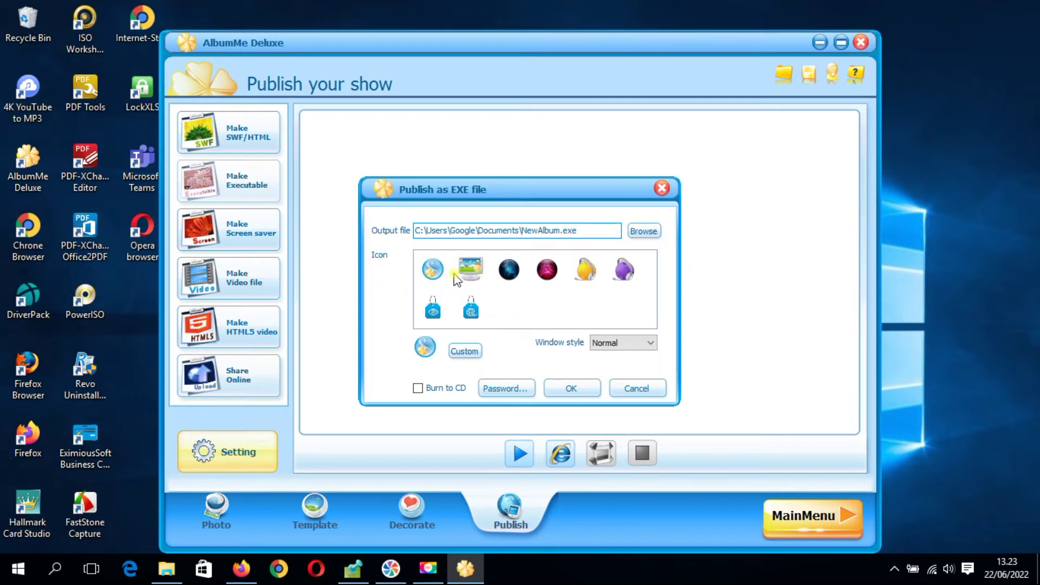
{"action": "left_click", "coordinate": [478, 277]}
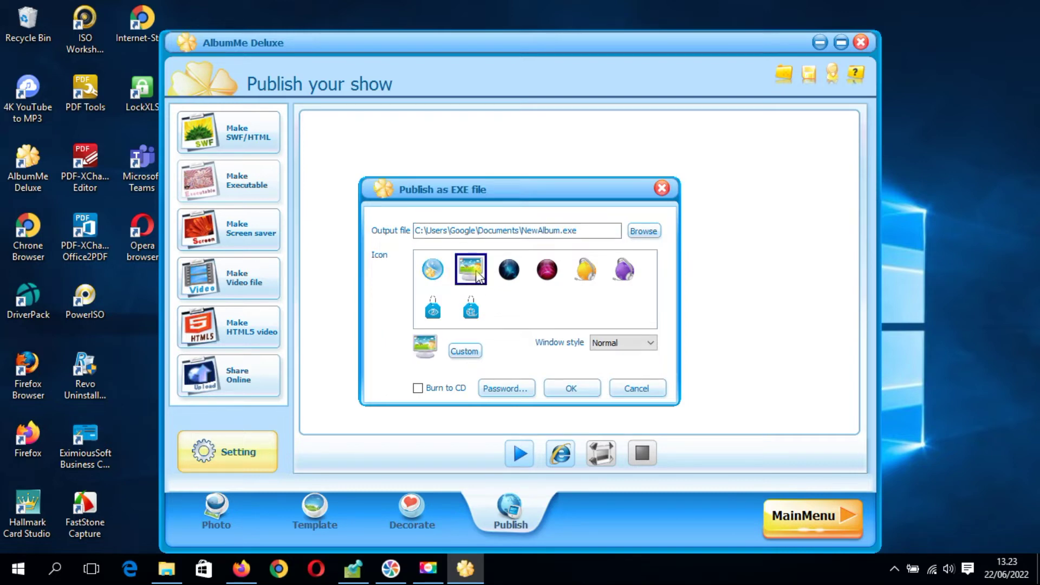
{"action": "left_click", "coordinate": [444, 277]}
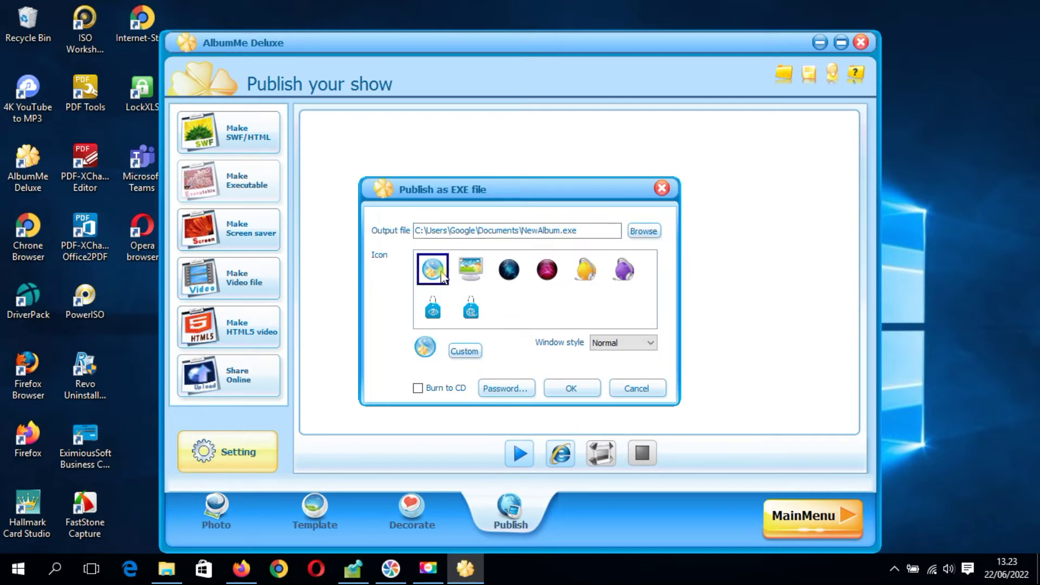
{"action": "left_click", "coordinate": [508, 278]}
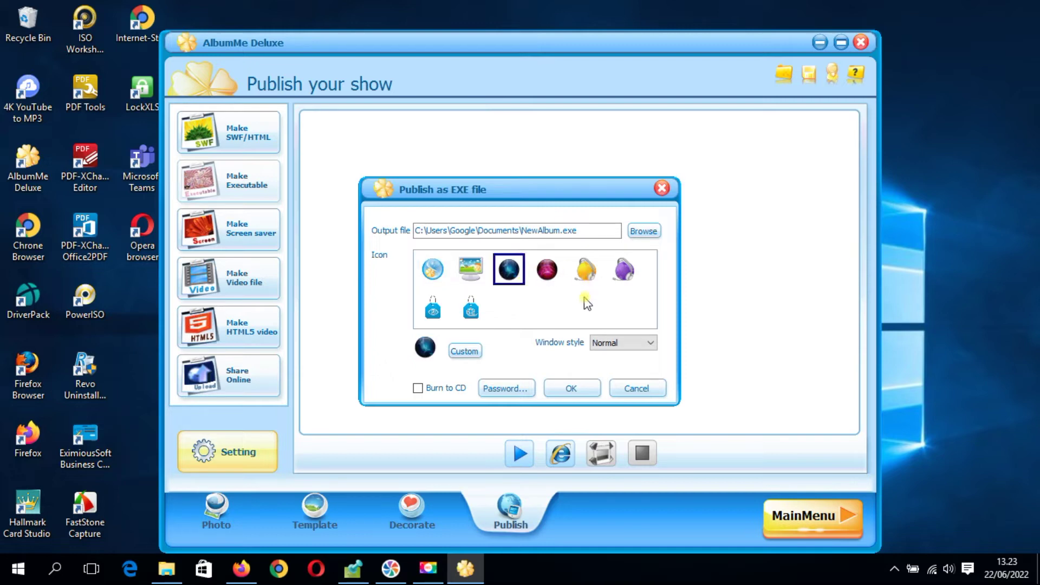
{"action": "left_click", "coordinate": [473, 275]}
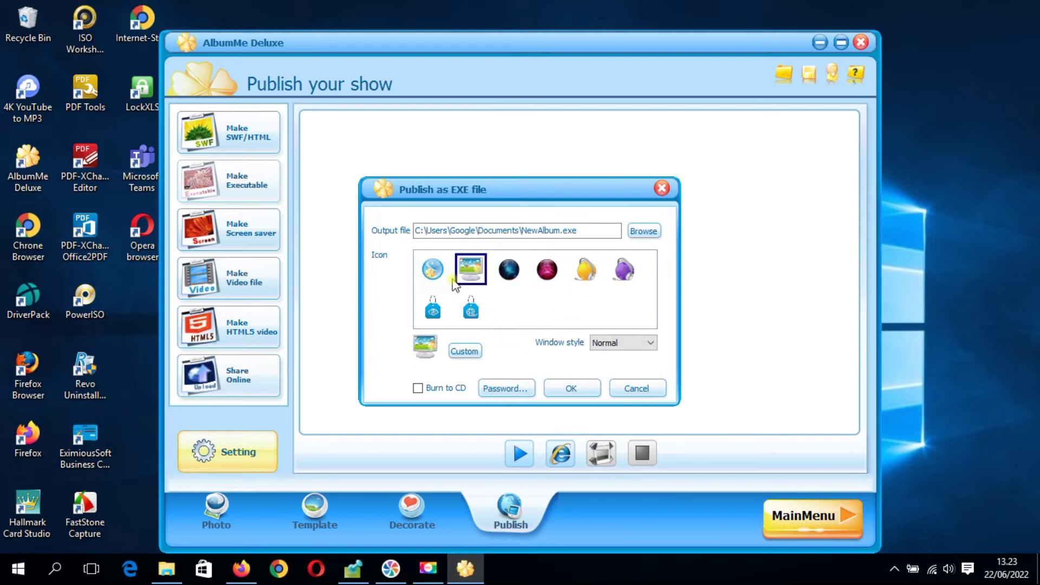
{"action": "left_click", "coordinate": [573, 389]}
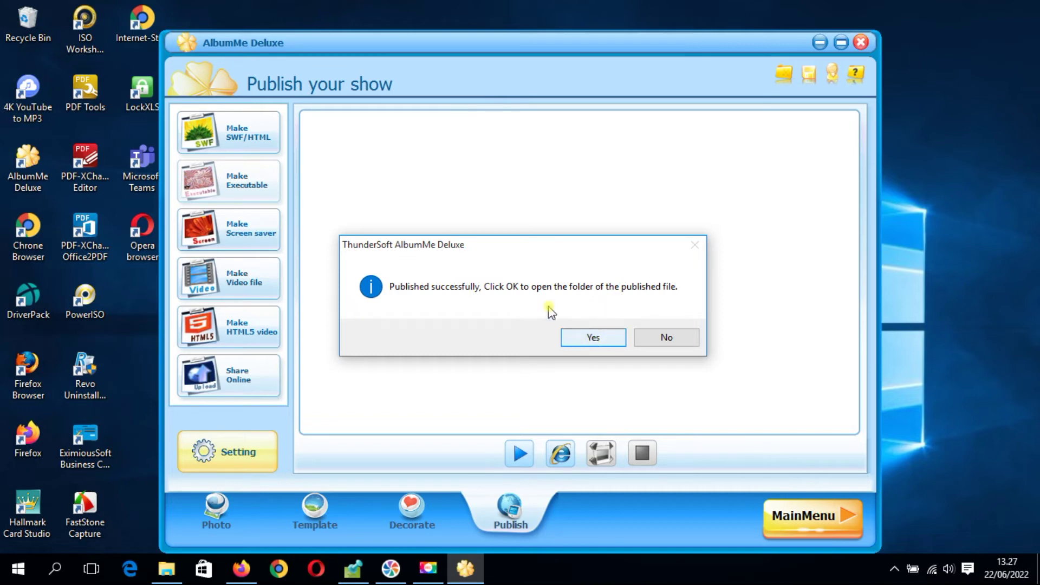
Open the published file's folder, look inside its AlbumMe subfolder and return to Documents
{"action": "left_click", "coordinate": [594, 339]}
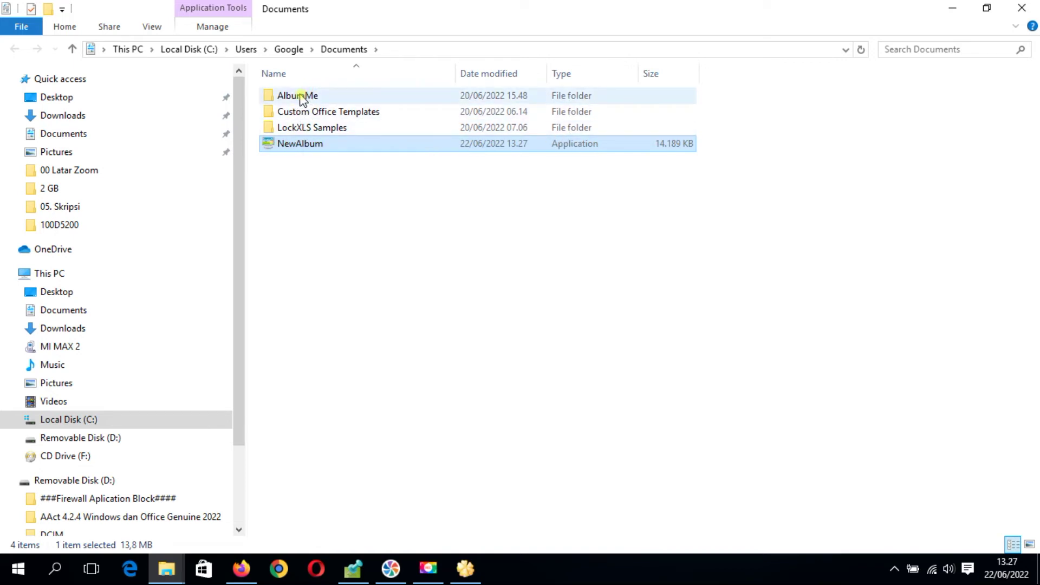
{"action": "double_click", "coordinate": [302, 97]}
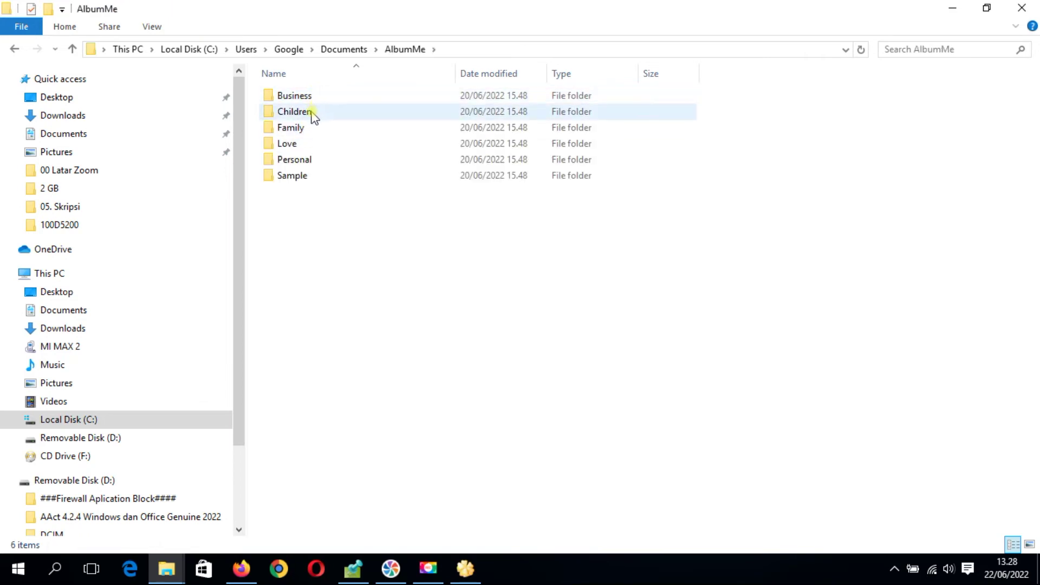
{"action": "left_click", "coordinate": [355, 49]}
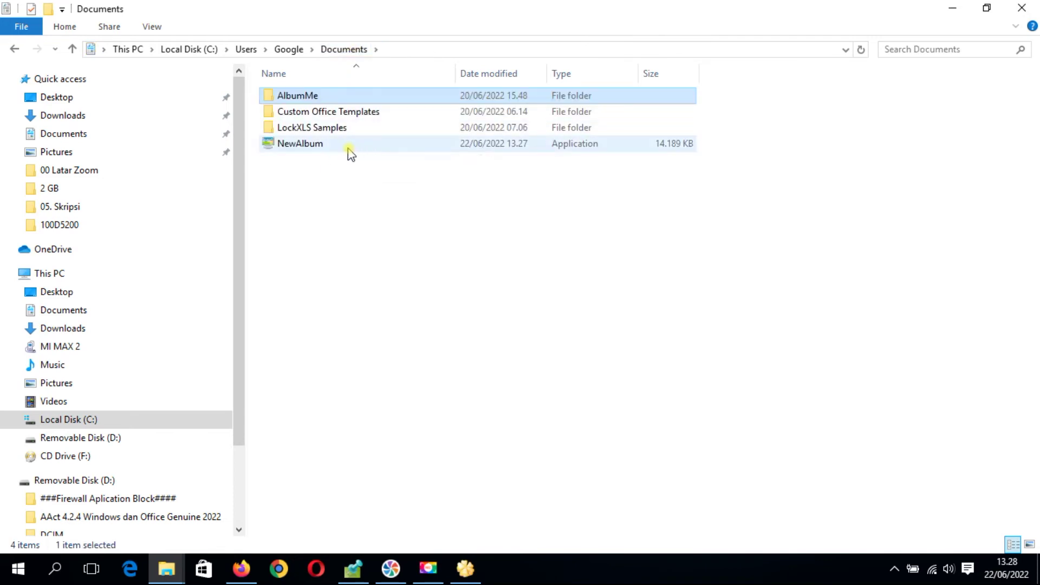
Transfer the NewAlbum application from Documents into the Album Me folder on Local Disk (C:)
{"action": "left_click", "coordinate": [318, 147]}
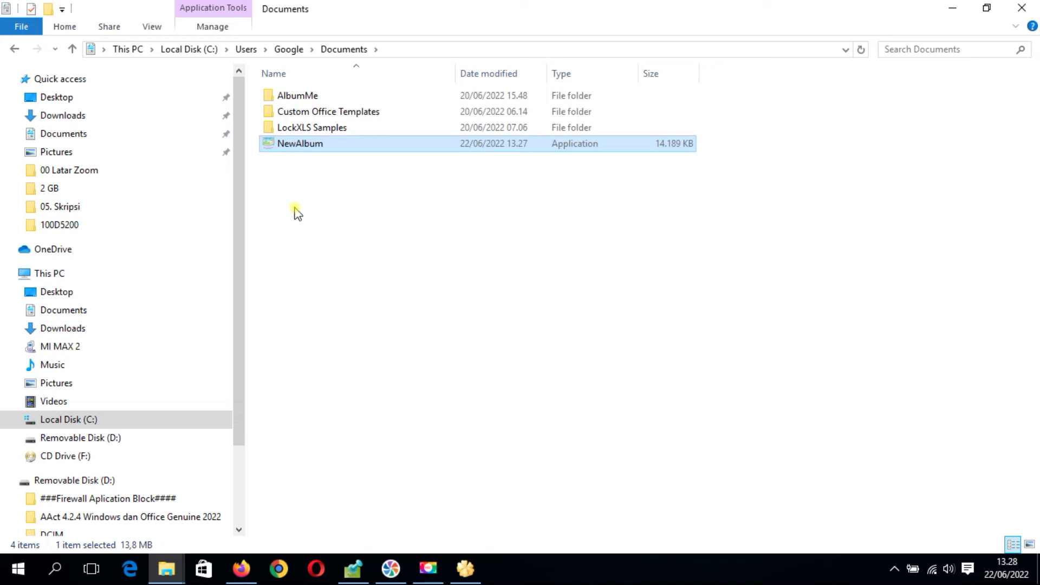
{"action": "left_click", "coordinate": [142, 422]}
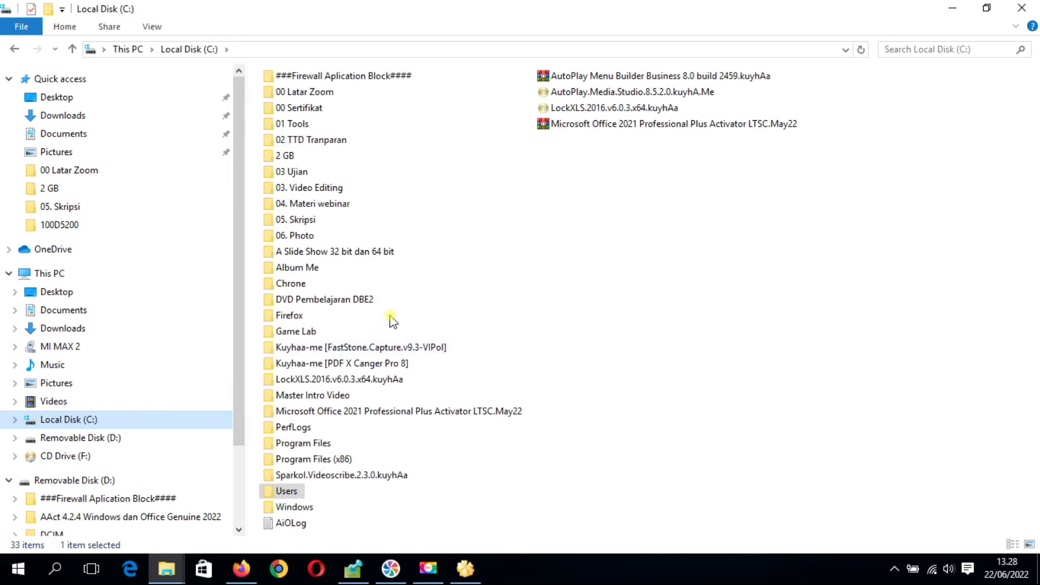
{"action": "left_click", "coordinate": [301, 269]}
{"action": "double_click", "coordinate": [302, 271]}
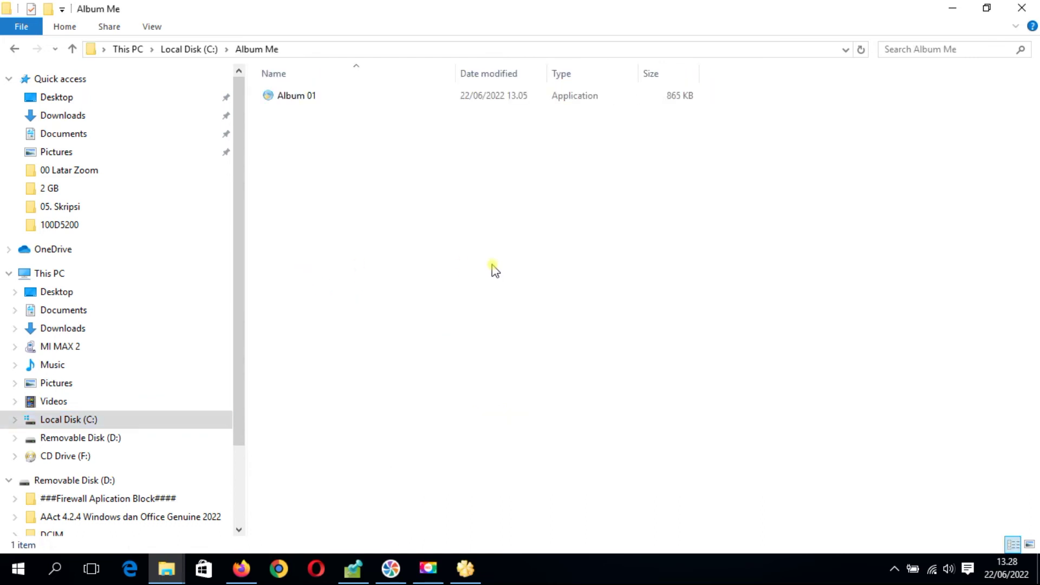
{"action": "key", "text": "ctrl+v"}
{"action": "left_click", "coordinate": [403, 179]}
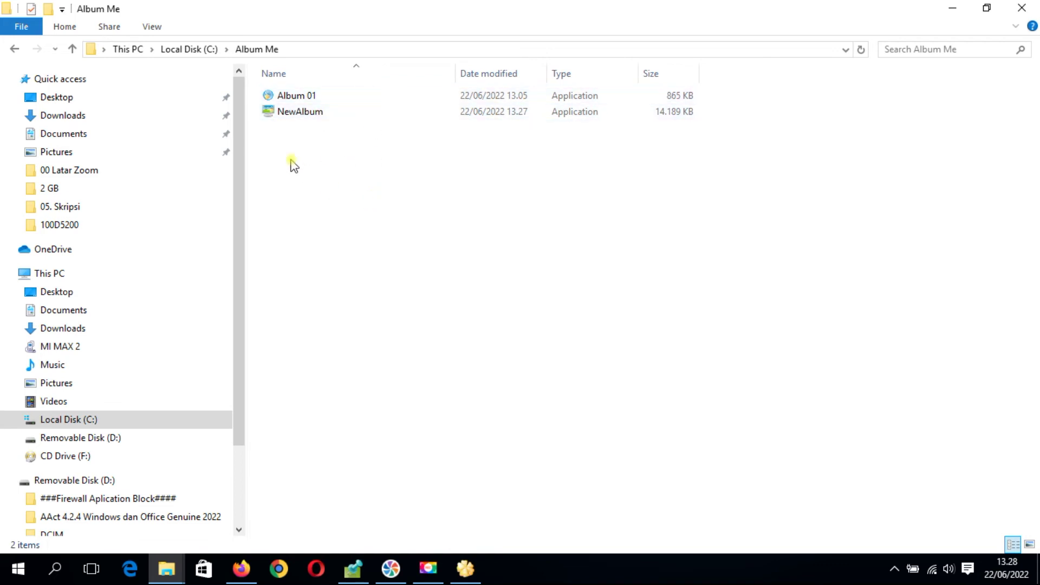
Run the NewAlbum application, go backward and forward through its slides, and pause the show
{"action": "left_click", "coordinate": [301, 120]}
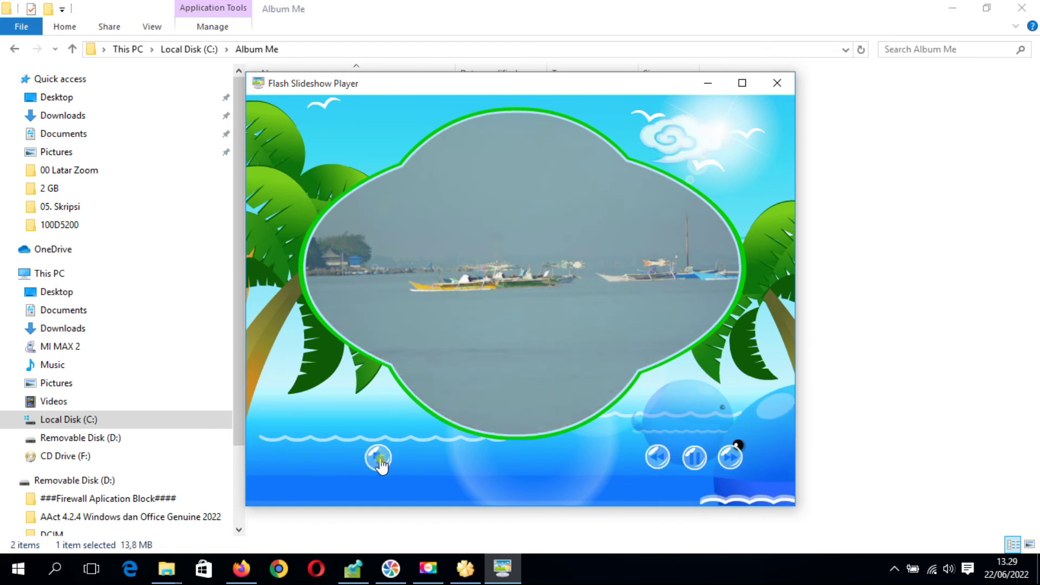
{"action": "left_click", "coordinate": [657, 458]}
{"action": "left_click", "coordinate": [658, 458]}
{"action": "left_click", "coordinate": [658, 459]}
{"action": "left_click", "coordinate": [659, 460]}
{"action": "left_click", "coordinate": [657, 457]}
{"action": "left_click", "coordinate": [732, 458]}
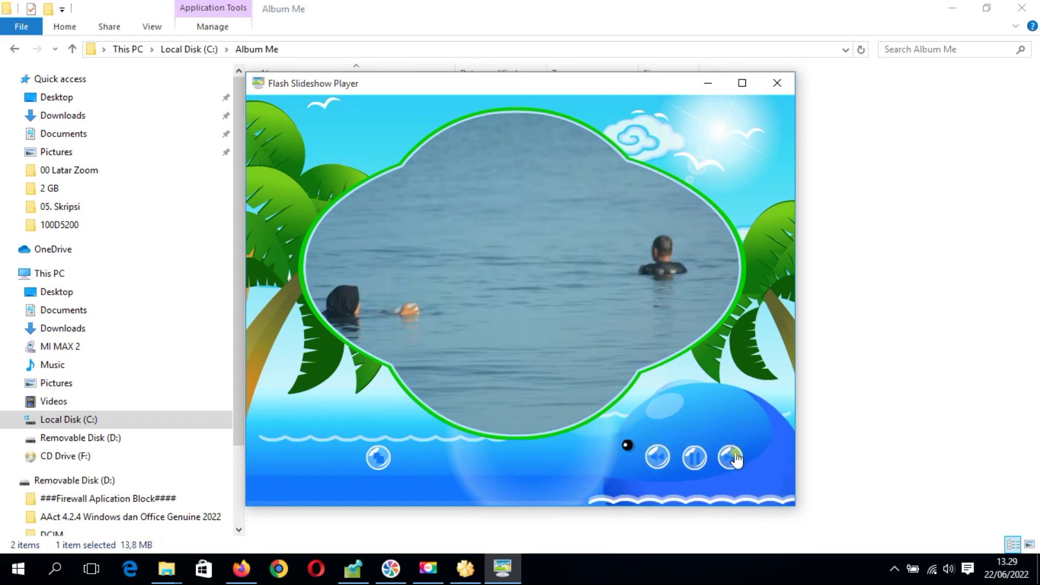
{"action": "left_click", "coordinate": [732, 458]}
{"action": "left_click", "coordinate": [694, 463]}
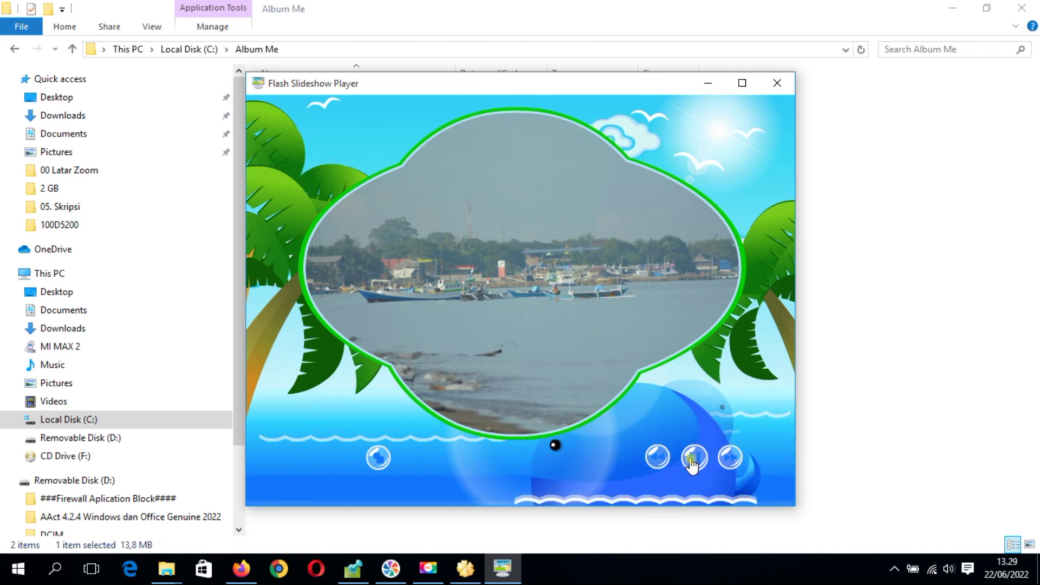
Check the slideshow's thumbnail overview and show the first stadium shoreline photo from its first page
{"action": "left_click", "coordinate": [378, 458]}
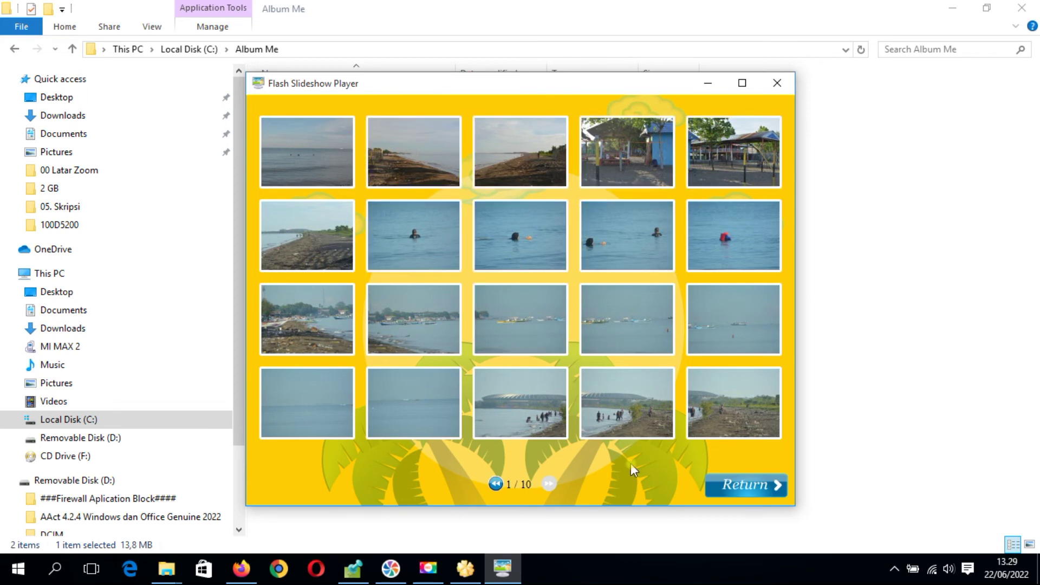
{"action": "left_click", "coordinate": [758, 485]}
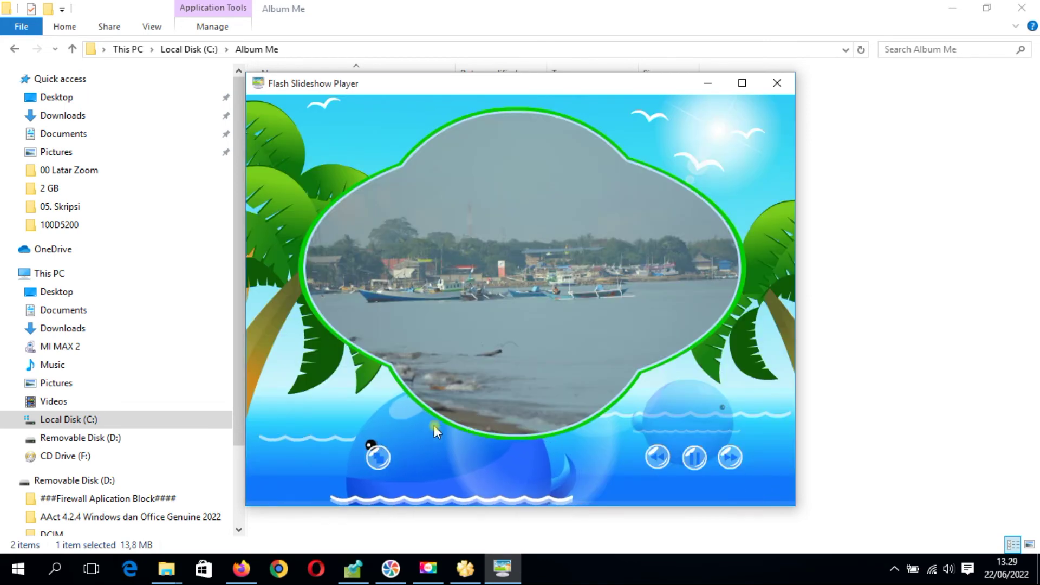
{"action": "left_click", "coordinate": [378, 458]}
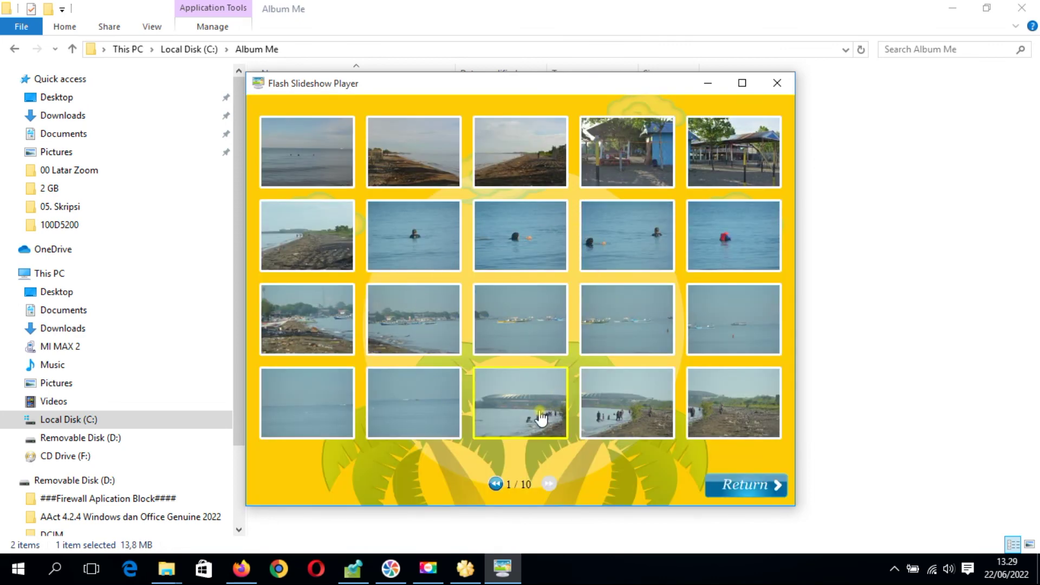
{"action": "left_click", "coordinate": [539, 417]}
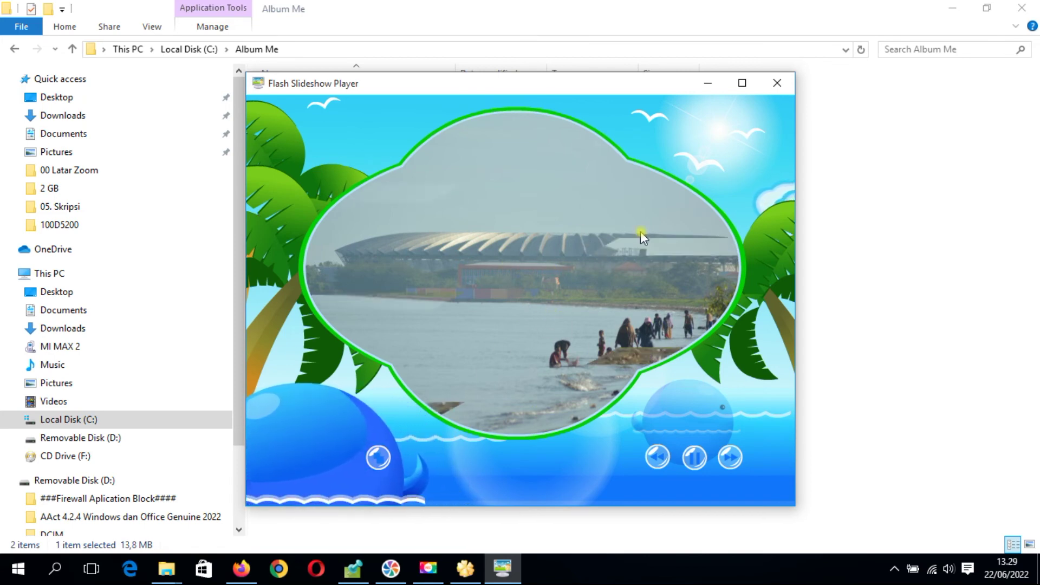
Go through the thumbnail overview to page 5 and show the photo of the boy standing on the shore
{"action": "left_click", "coordinate": [378, 458]}
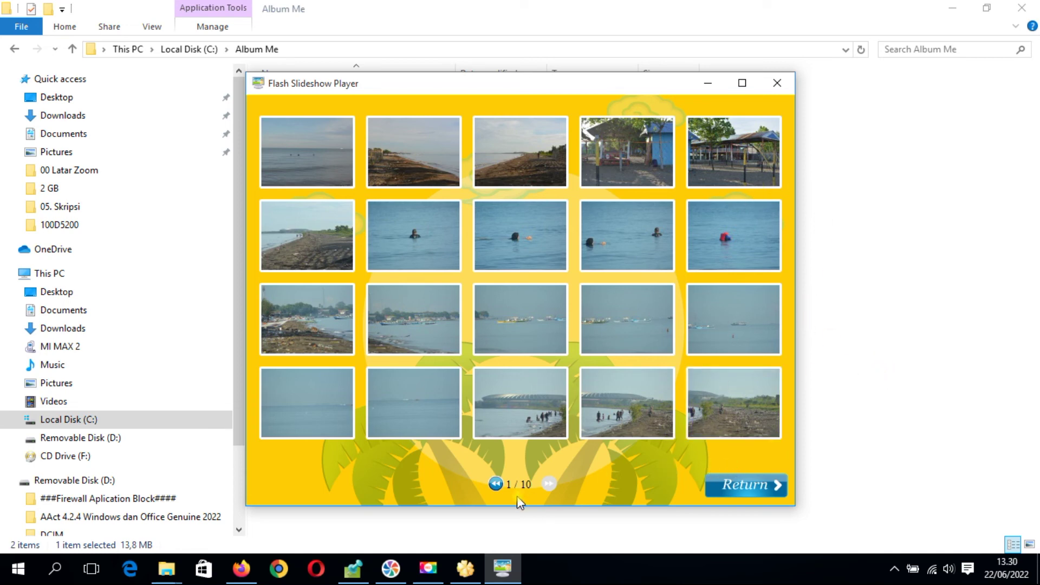
{"action": "left_click", "coordinate": [549, 483]}
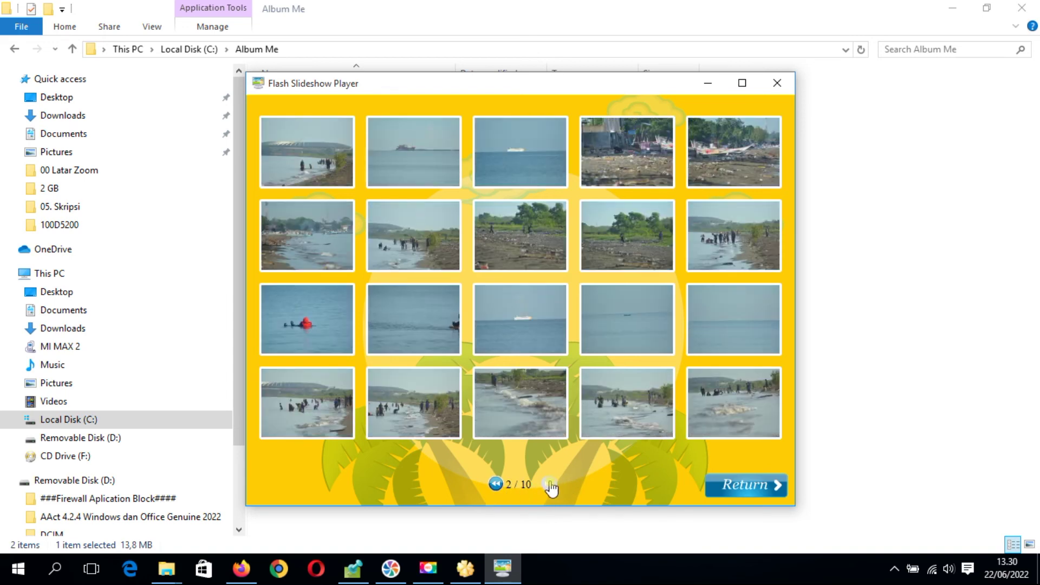
{"action": "left_click", "coordinate": [550, 485]}
{"action": "left_click", "coordinate": [550, 484]}
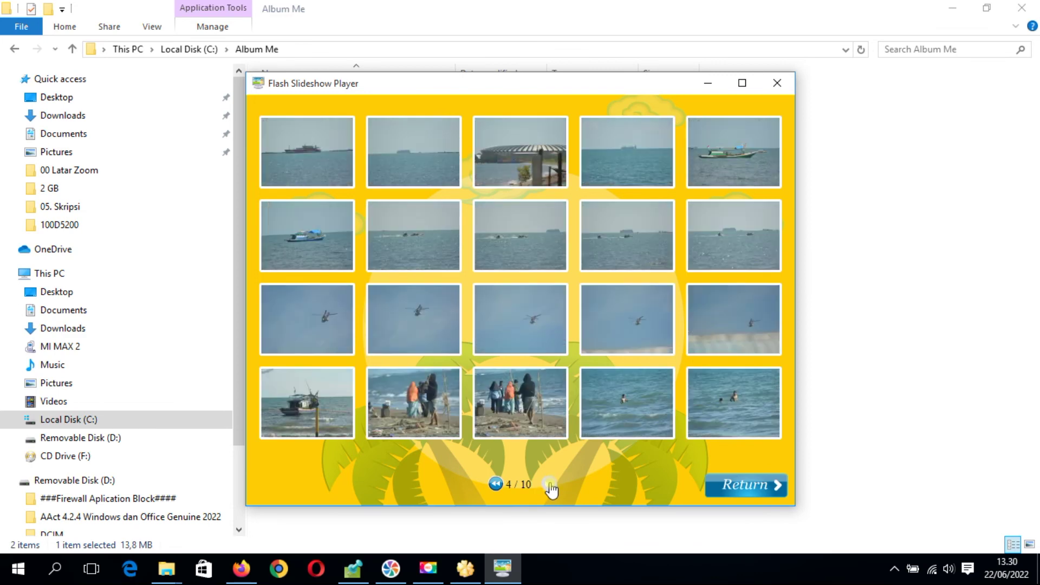
{"action": "left_click", "coordinate": [550, 485]}
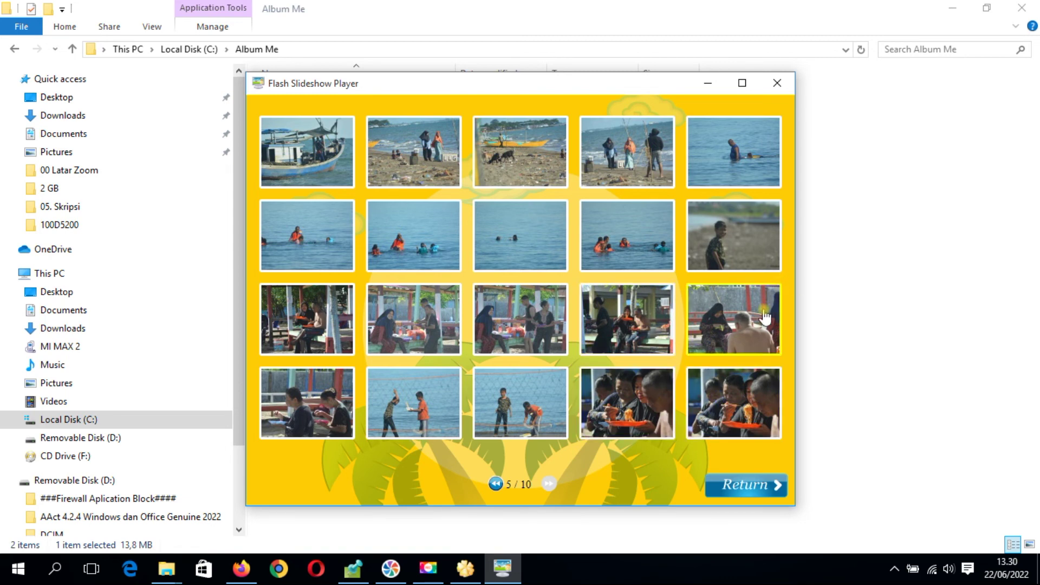
{"action": "left_click", "coordinate": [734, 256]}
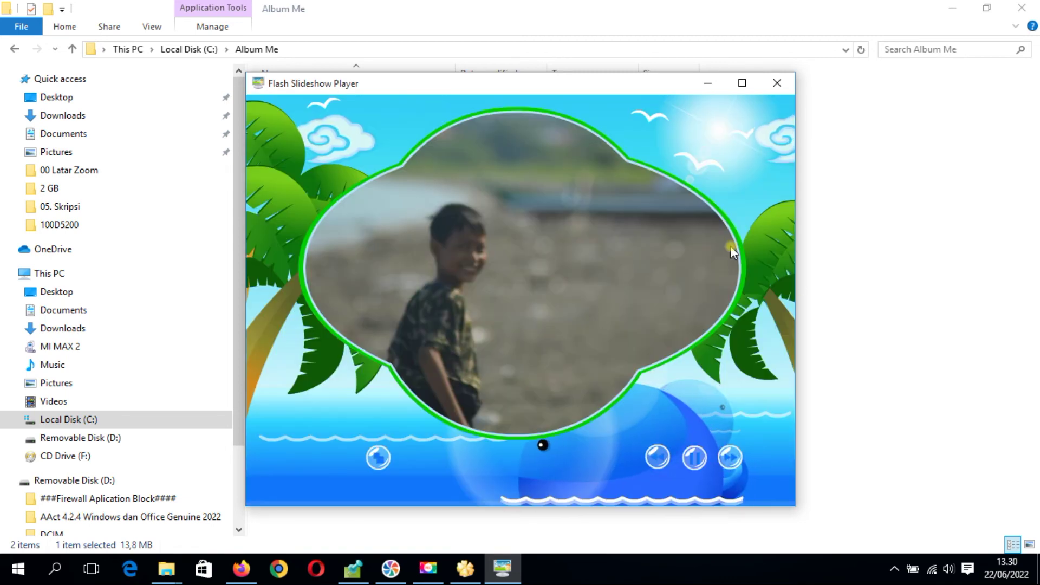
Go through the thumbnail overview to page 7 and show the photo of the man drinking from a cup
{"action": "left_click", "coordinate": [379, 456]}
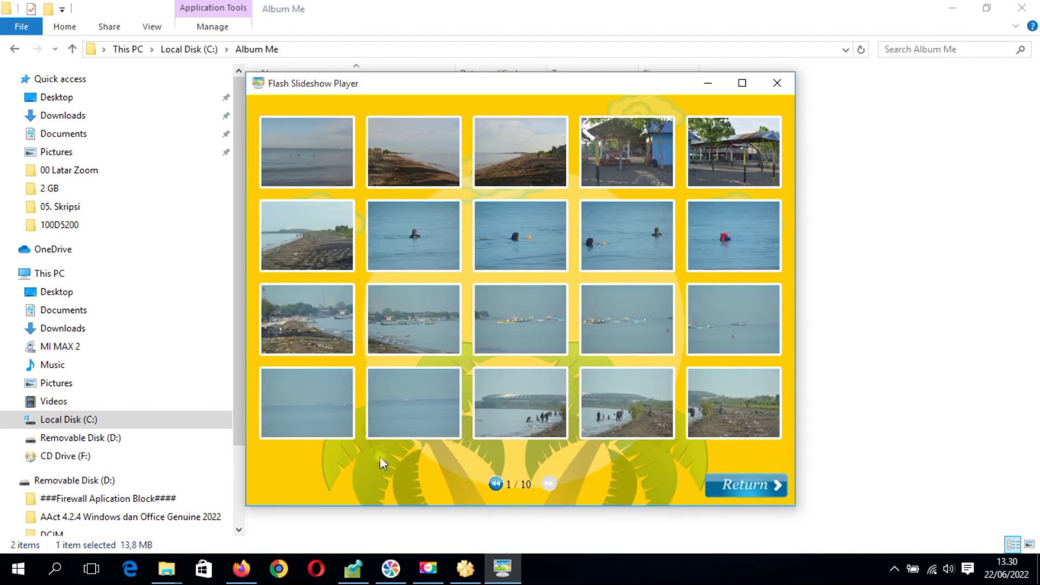
{"action": "left_click", "coordinate": [549, 485]}
{"action": "left_click", "coordinate": [549, 485]}
{"action": "left_click", "coordinate": [550, 485]}
{"action": "left_click", "coordinate": [549, 485]}
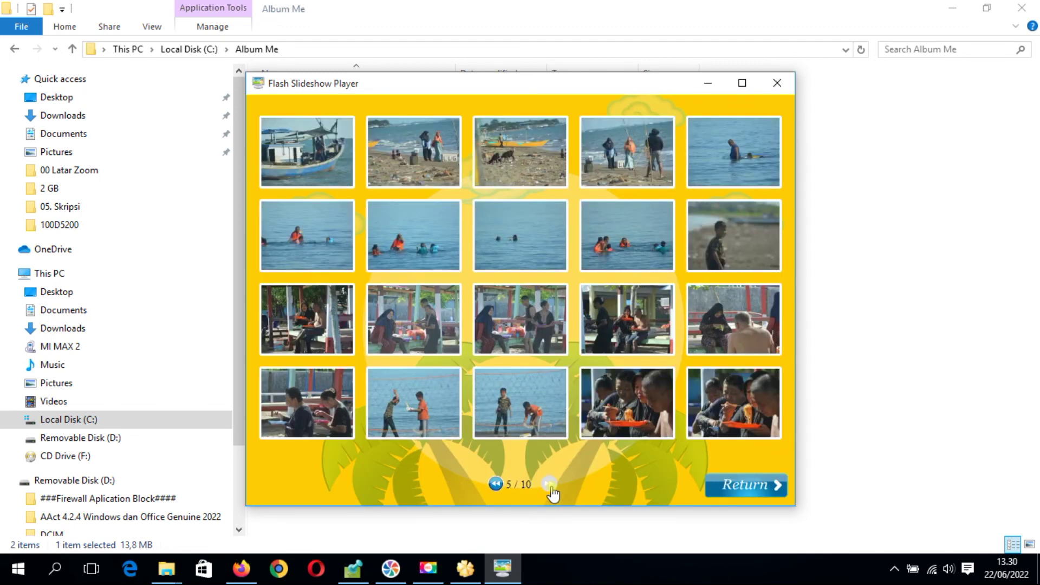
{"action": "left_click", "coordinate": [549, 485]}
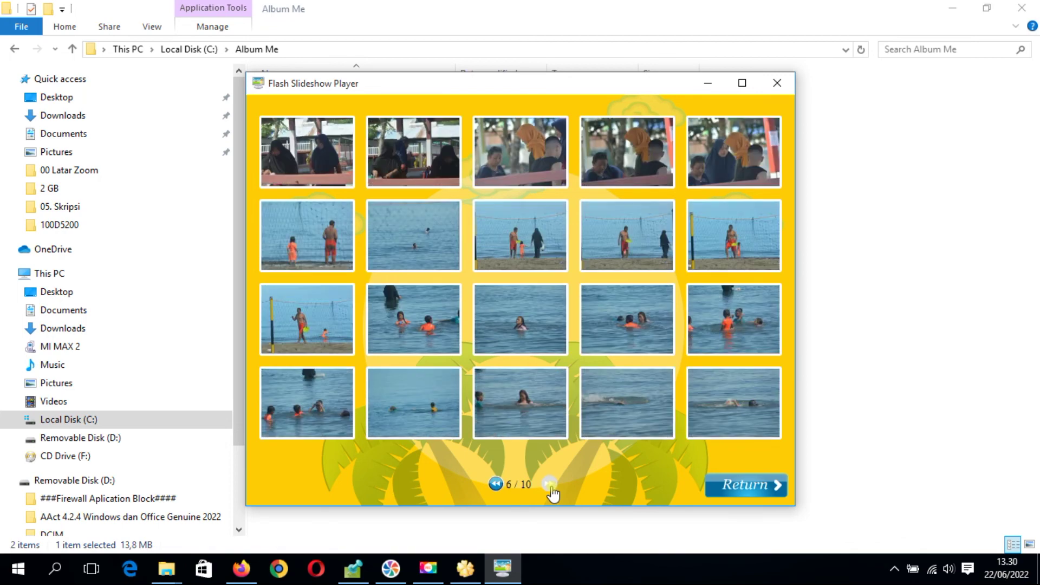
{"action": "left_click", "coordinate": [549, 485]}
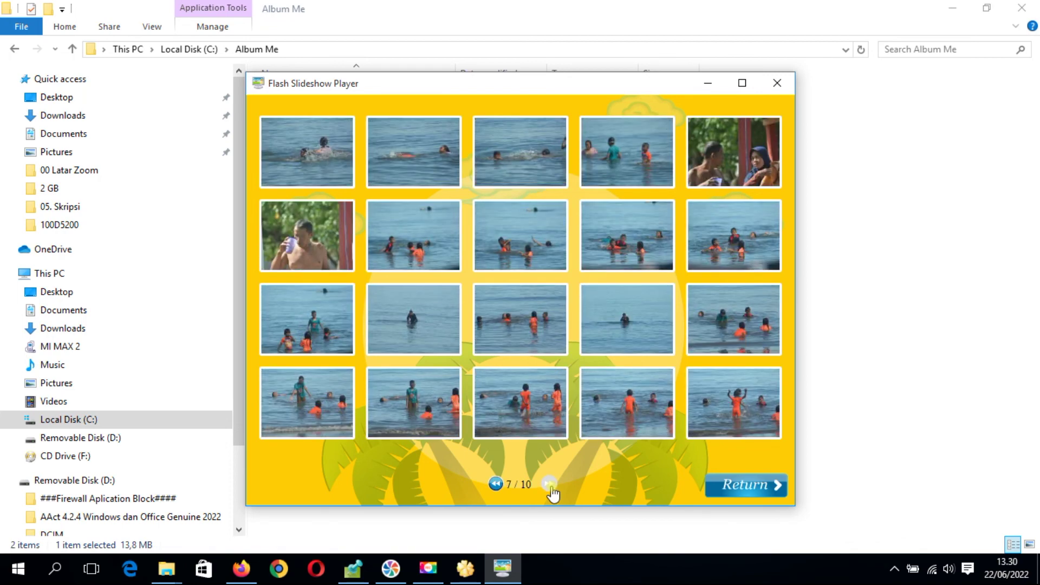
{"action": "left_click", "coordinate": [331, 250]}
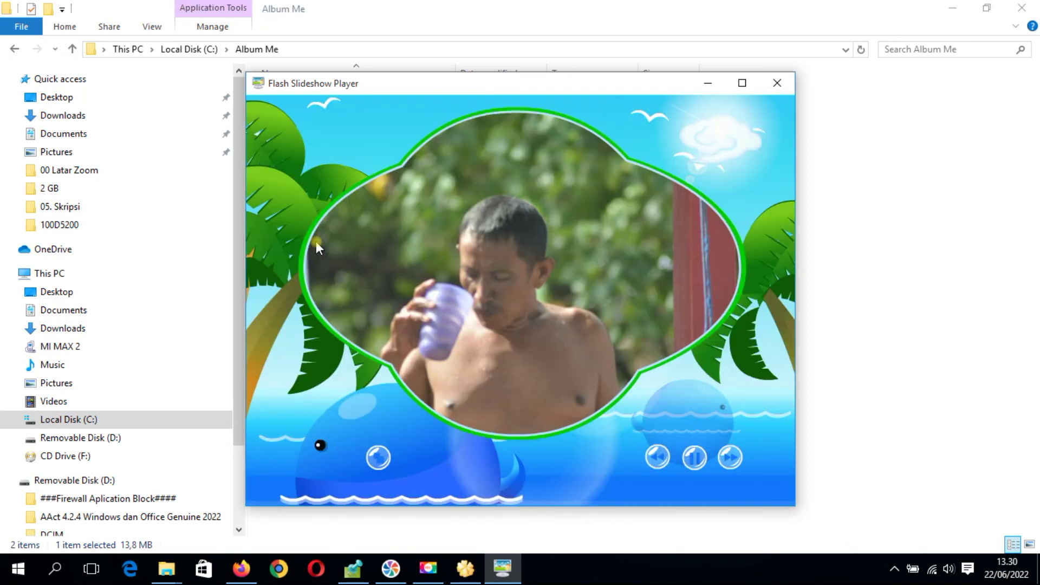
Go back three slides and forward again in the slideshow, and maximize the player window
{"action": "left_click", "coordinate": [655, 457]}
{"action": "left_click", "coordinate": [654, 457]}
{"action": "left_click", "coordinate": [654, 457]}
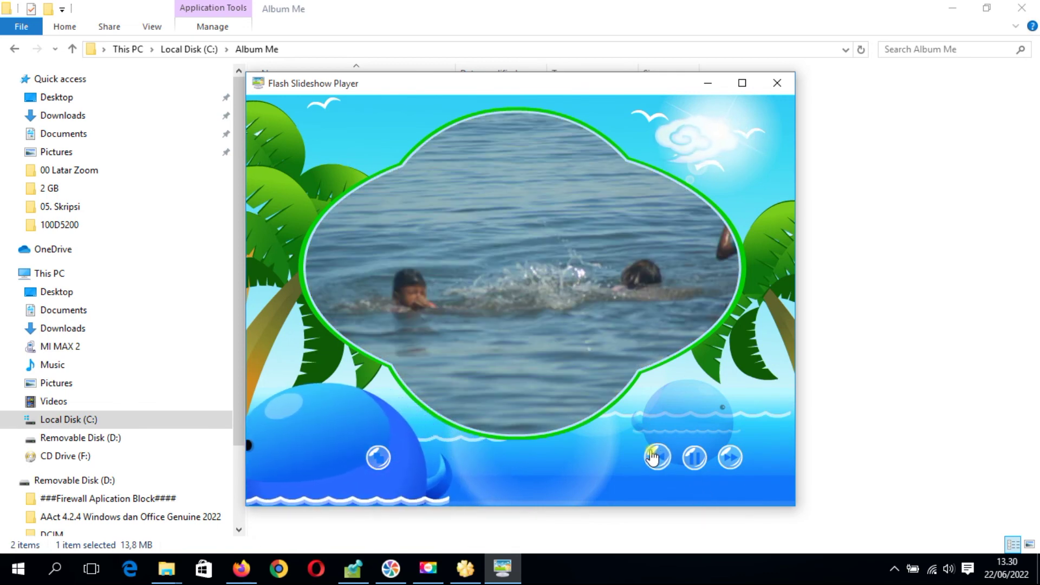
{"action": "left_click", "coordinate": [733, 458]}
{"action": "left_click", "coordinate": [732, 459]}
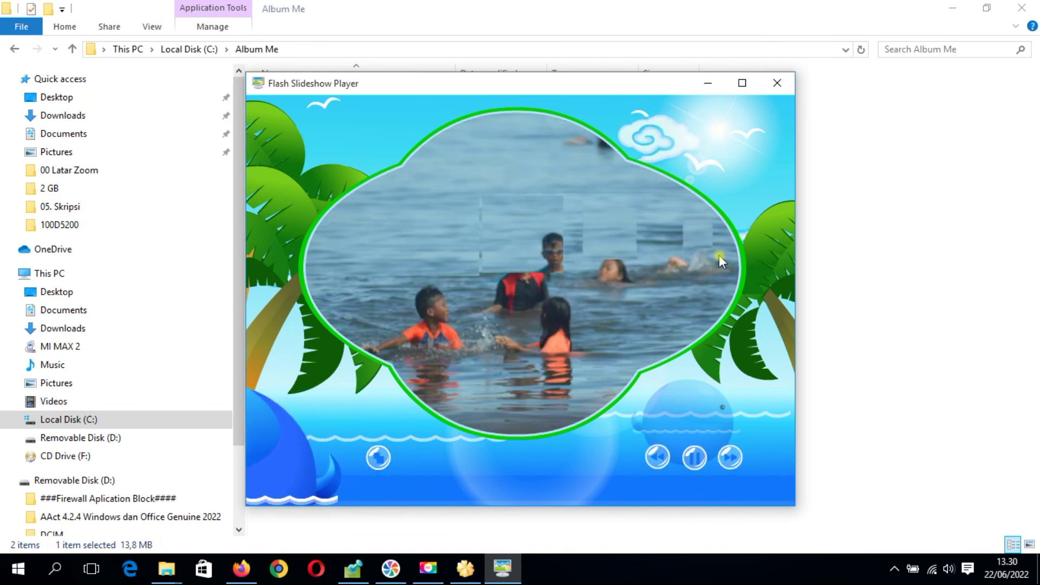
{"action": "left_click", "coordinate": [743, 83]}
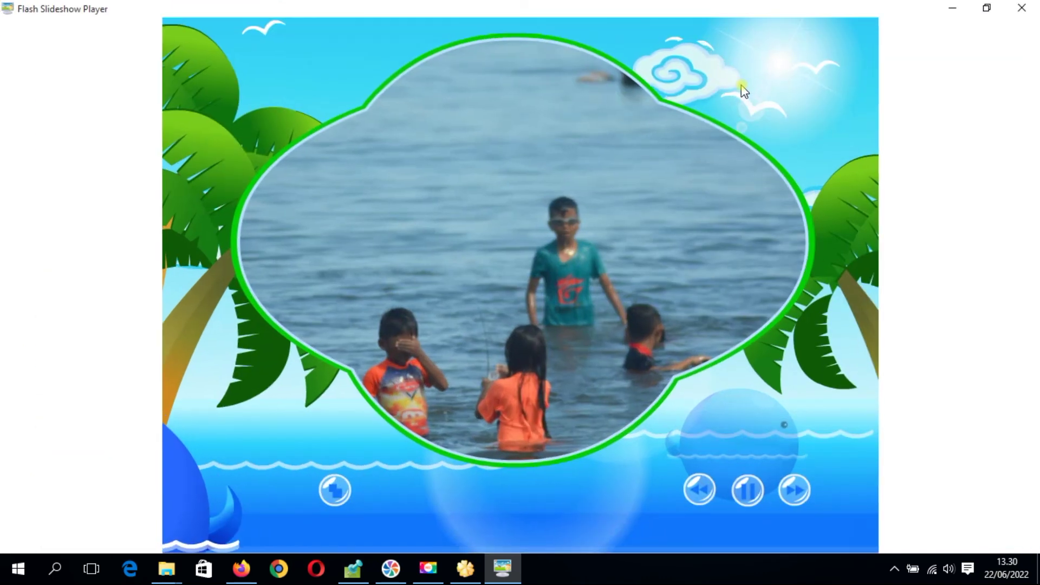